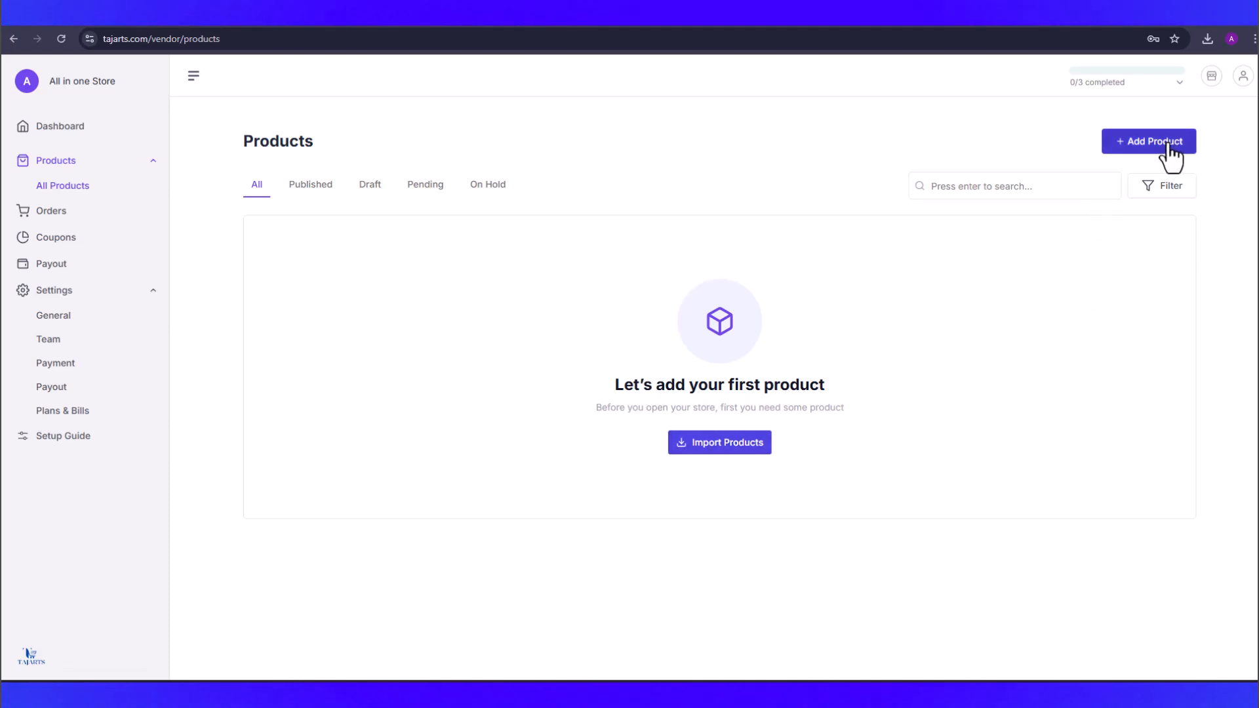
# Step: Start a new product named "دستکول" and enter the Persian description of the grey and black handbag
pyautogui.click(1142, 145)
pyautogui.click(299, 239)
pyautogui.write('دستکول')
pyautogui.scroll(-2, 348, 368)
pyautogui.scroll(2, 343, 340)
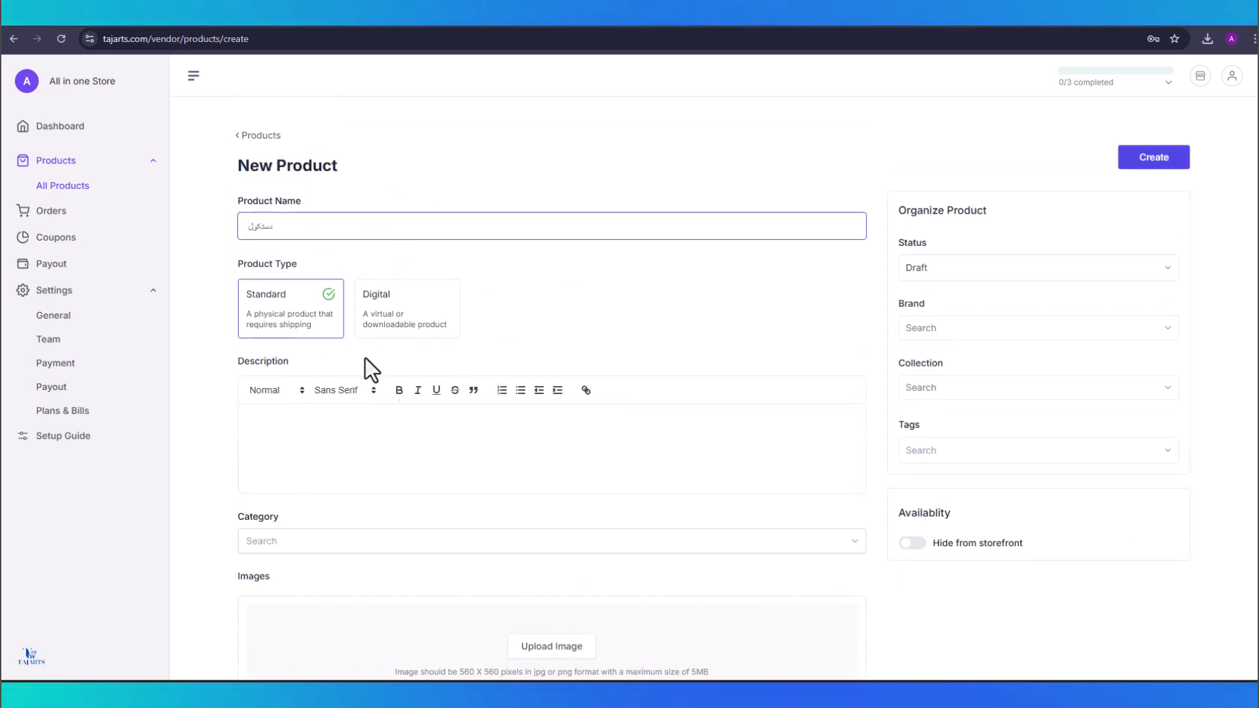
pyautogui.click(315, 436)
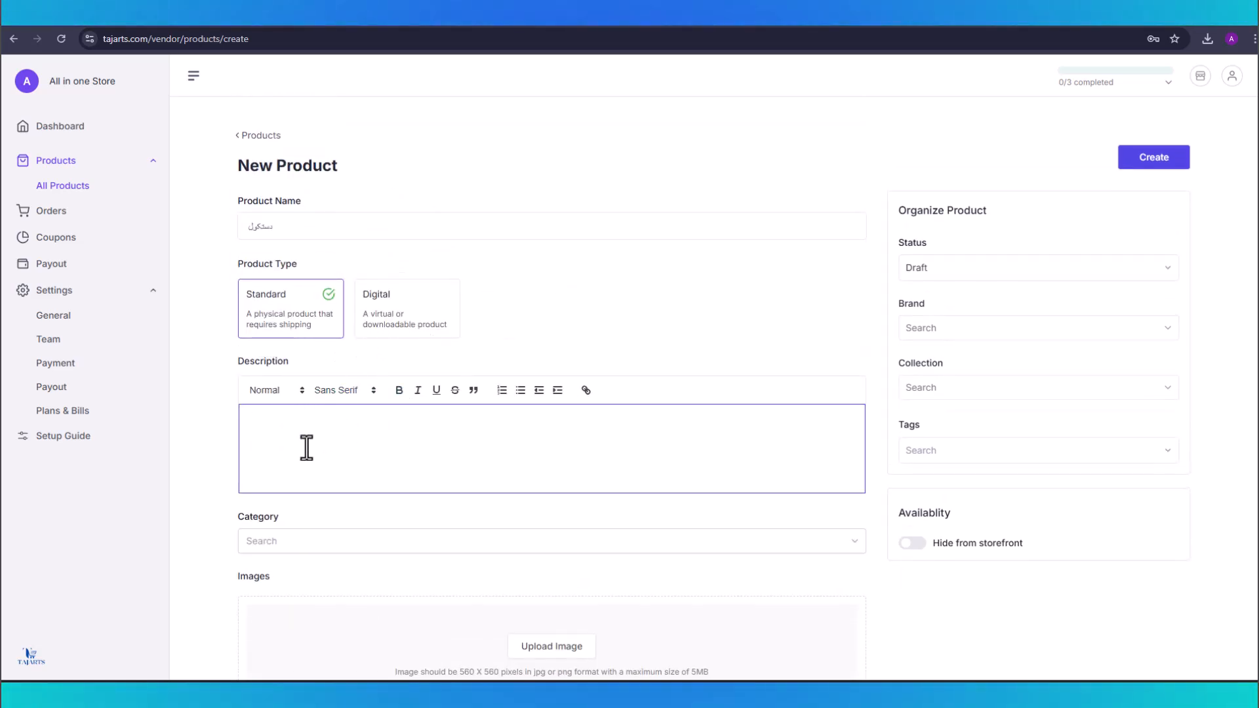
pyautogui.write('این دستکول دیور با طراحی شیک و جذاب در ترکیب رنگ\u200cهای خاکستری و سیاه، انتخابی ایده\u200cآل برای استایل روزمره یا رسمی شماست. ساخته شده از مواد باکیفیت و مقاوم، این دستکول فضایی کافی برای وسایل ضروری شما فراهم کرده و ظرافت خاصی به استایل شما می\u200cبخشد. طراحی مینیمال آن با هر تیپی هماهنگ می\u200cشود و شما را متمایز می\u200cکند')
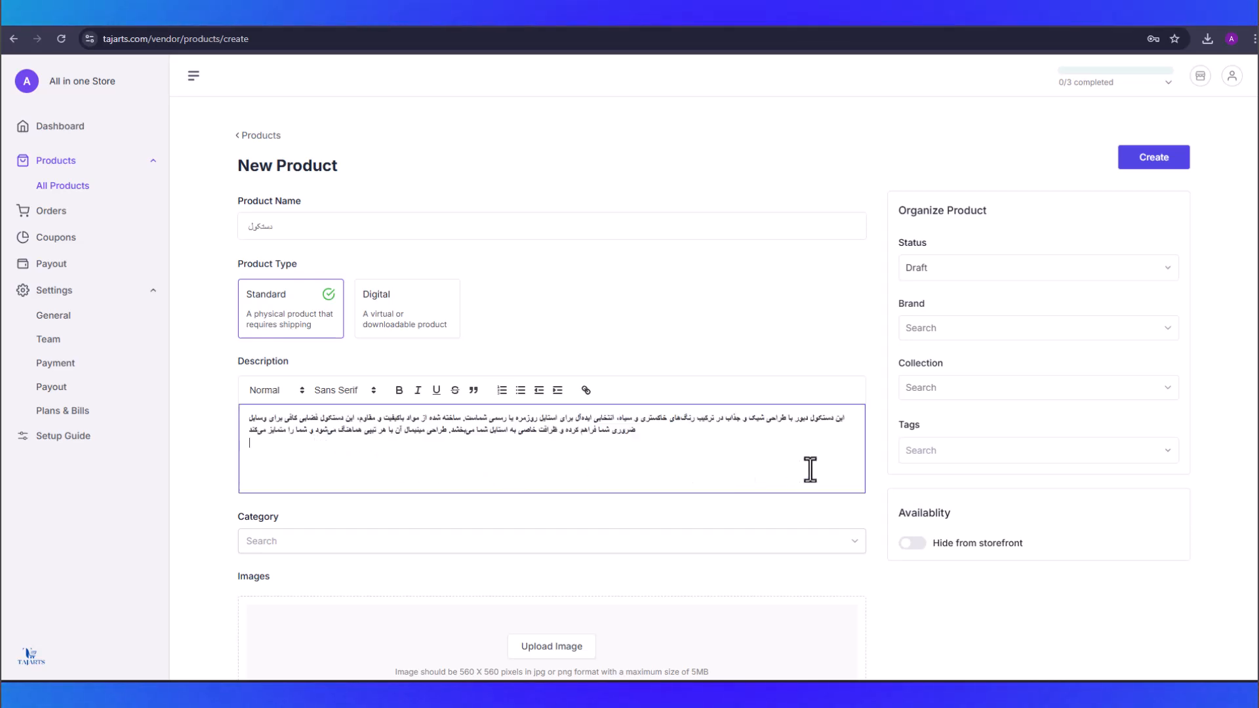
# Step: Assign the product to the category لباس و پوشاک / لباس زنانه
pyautogui.scroll(-4, 609, 459)
pyautogui.click(289, 276)
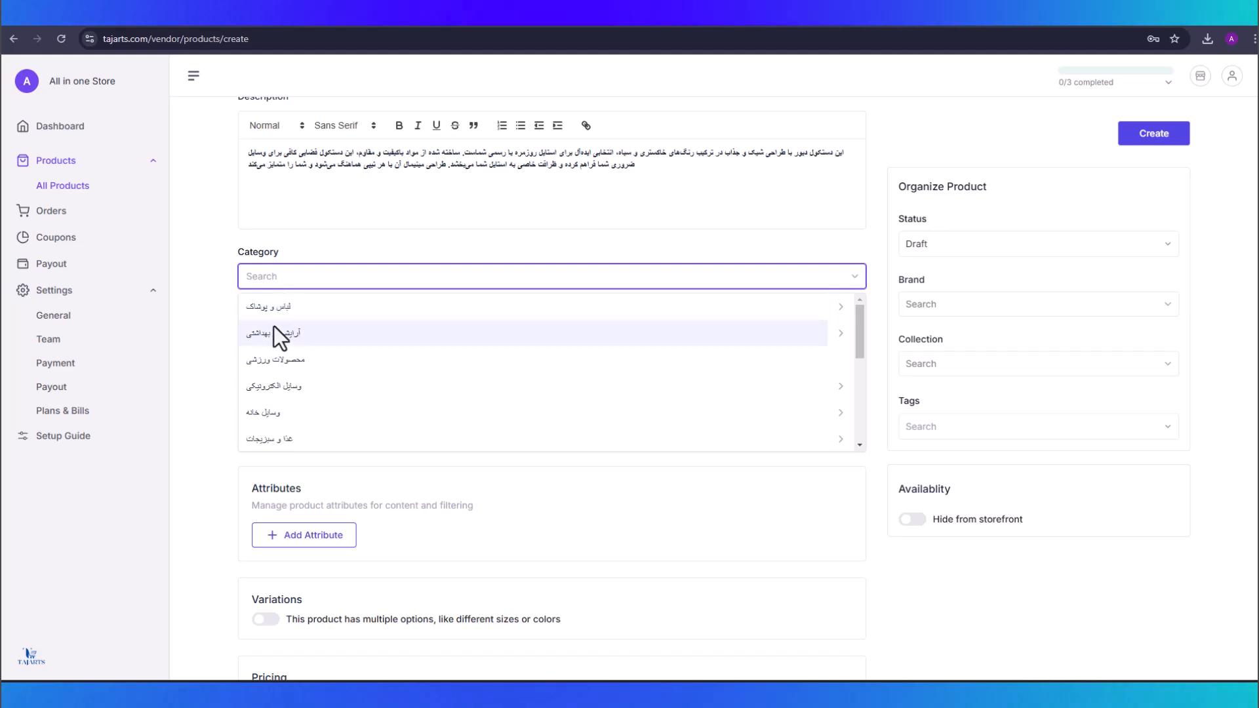
pyautogui.click(840, 391)
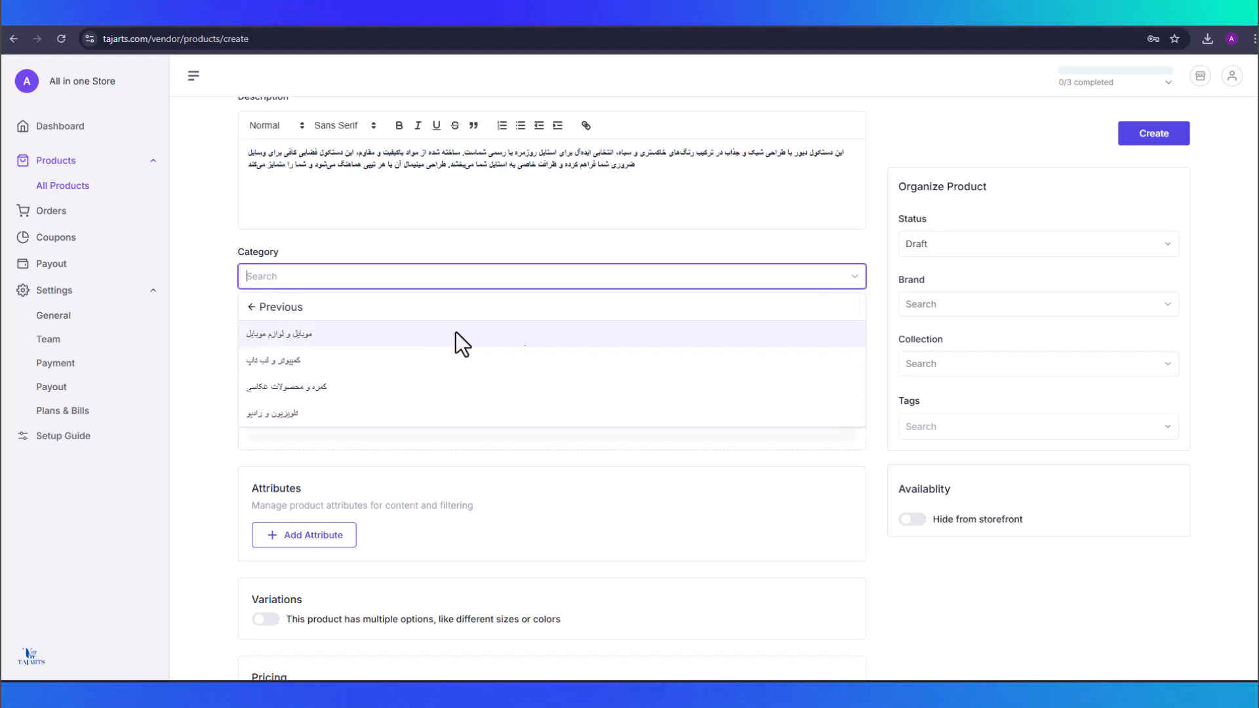
pyautogui.click(250, 306)
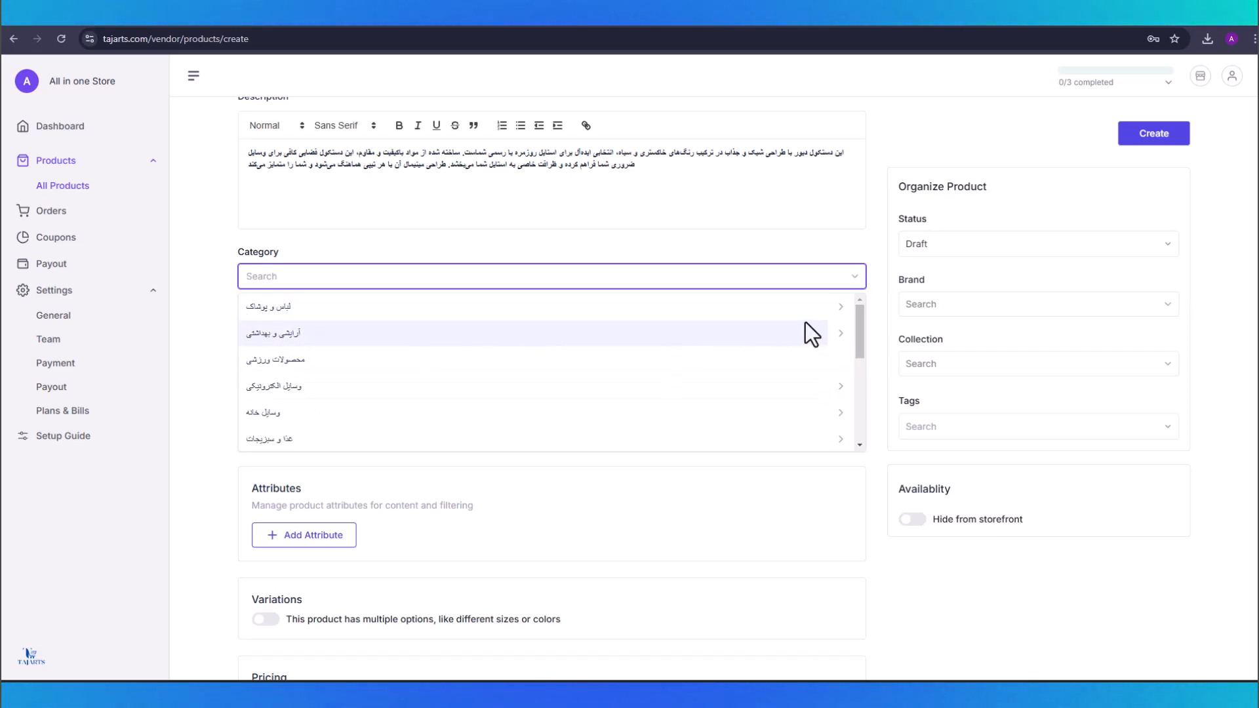
pyautogui.click(841, 309)
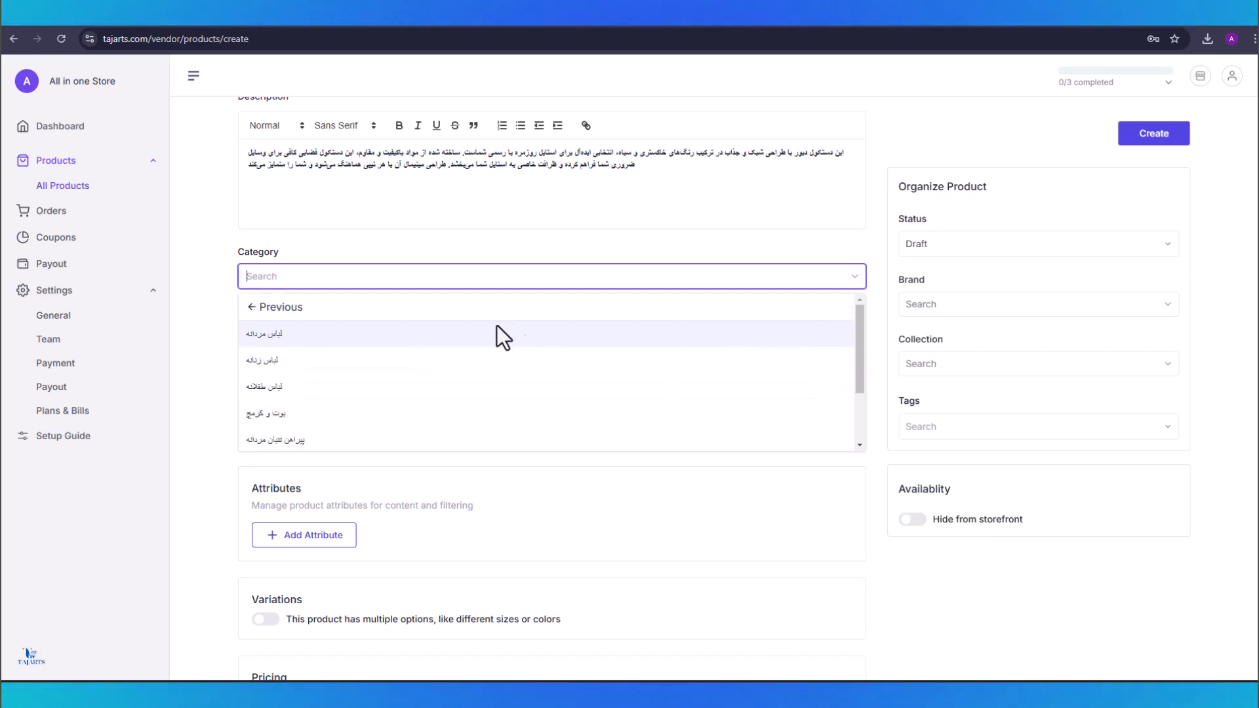
pyautogui.click(265, 364)
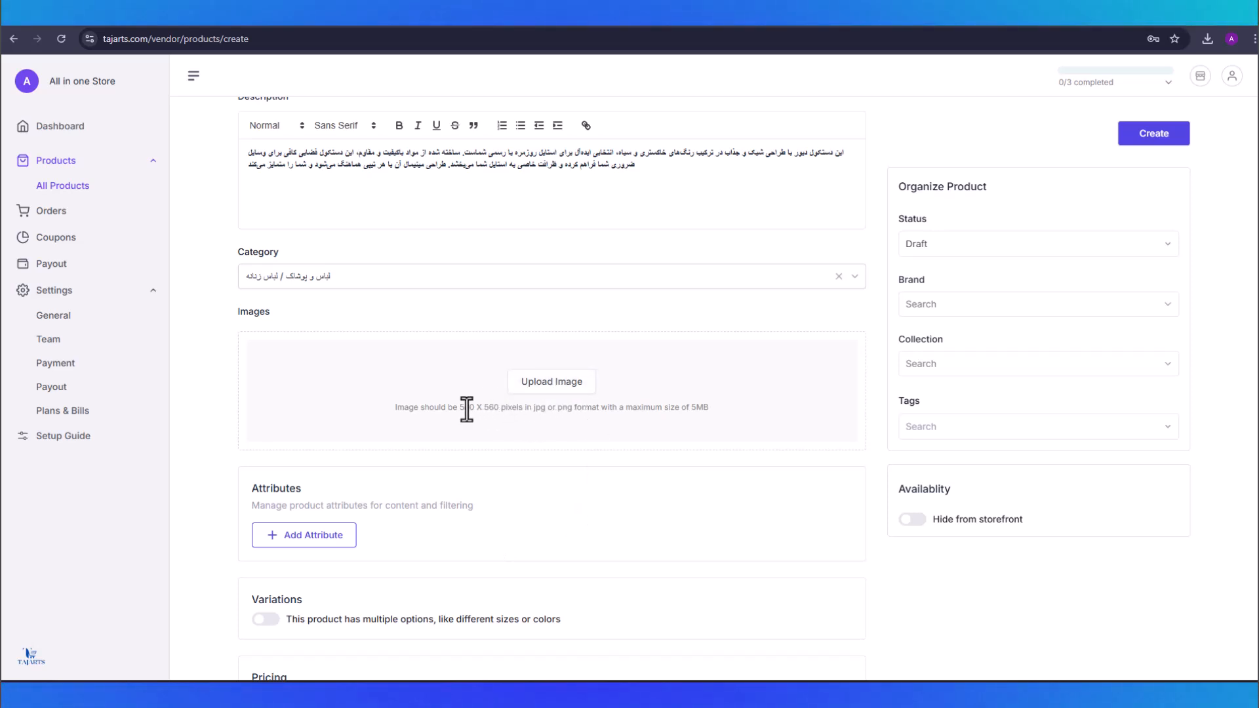
# Step: Upload the handbag photo as the product image
pyautogui.moveTo(460, 409); pyautogui.dragTo(497, 413)
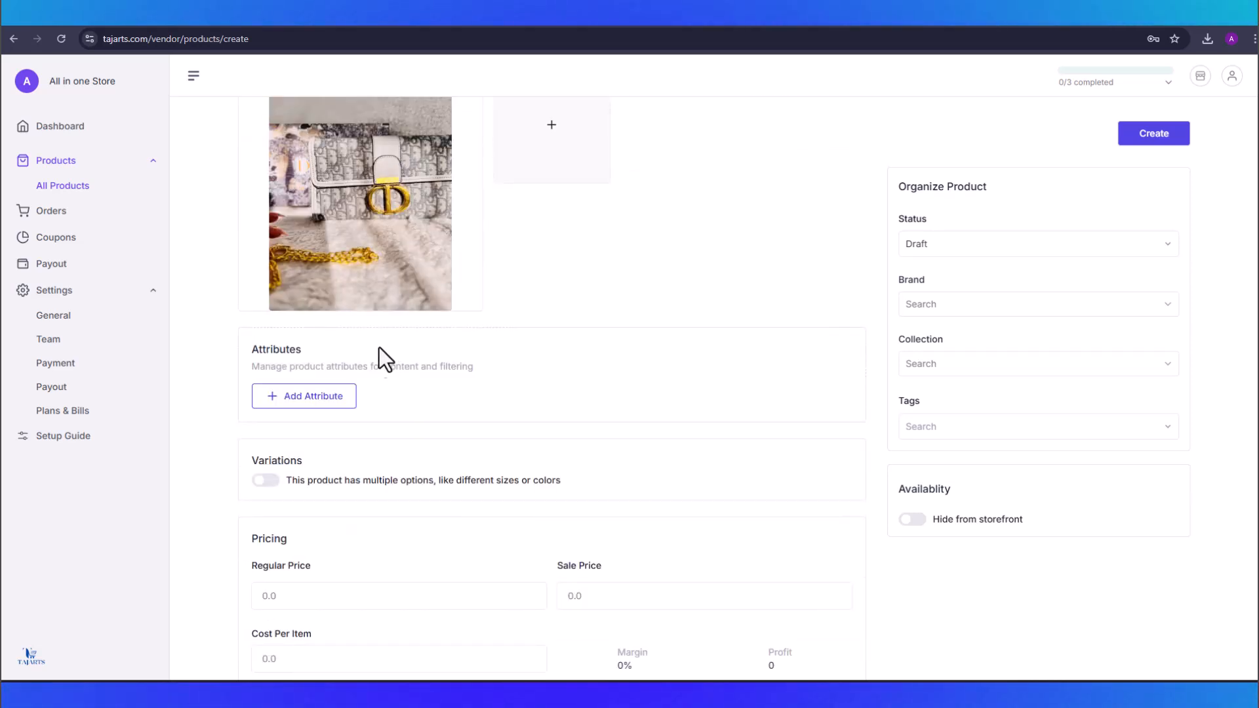
pyautogui.scroll(2, 371, 287)
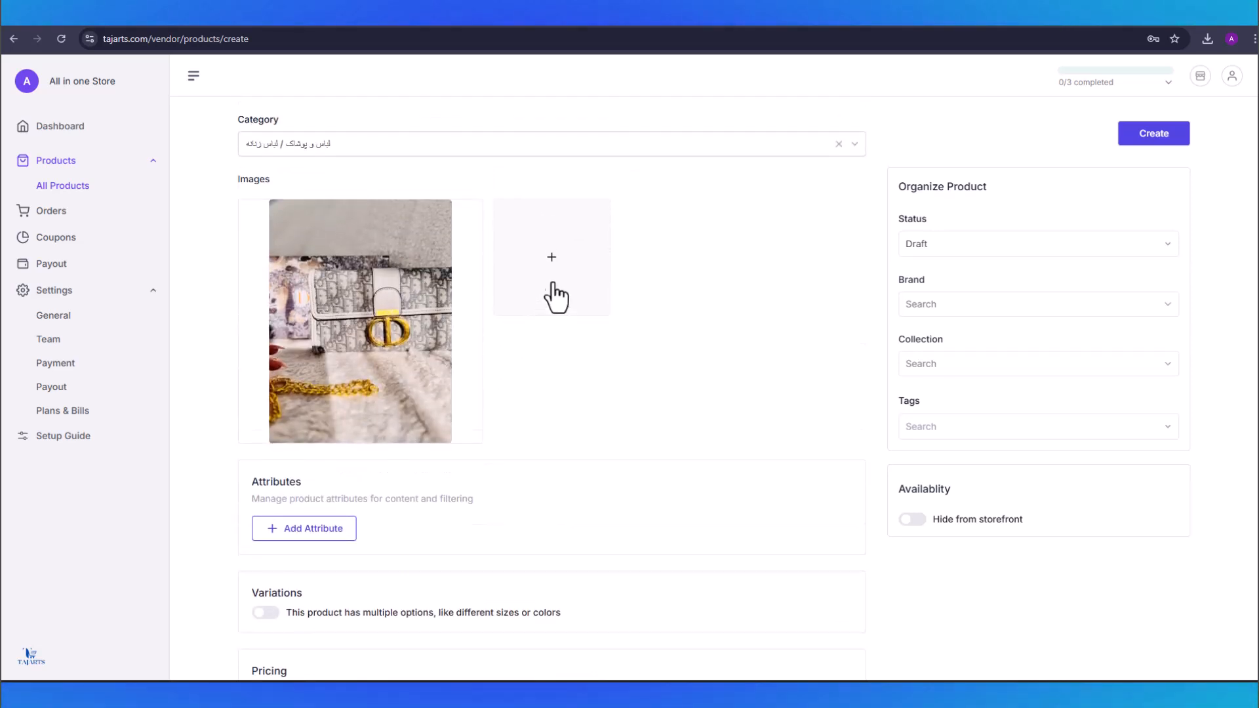
pyautogui.scroll(-2, 499, 423)
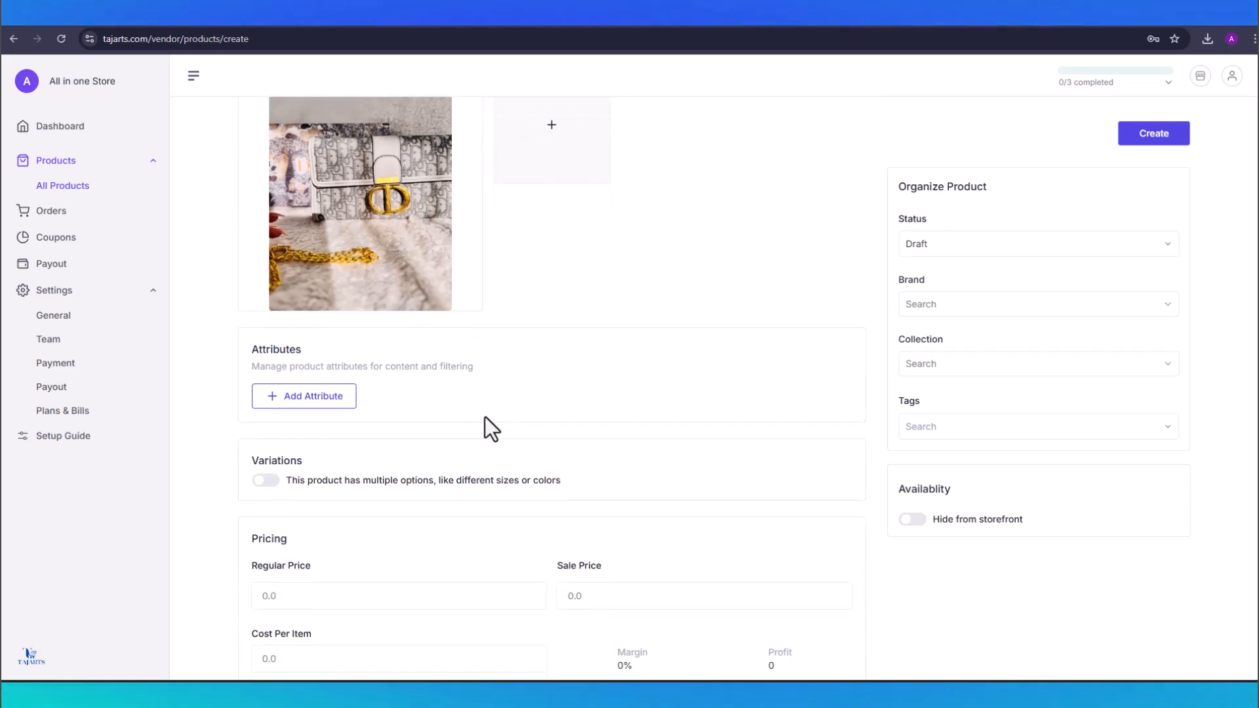
# Step: Examine the product form's pricing, inventory and tax sections
pyautogui.scroll(-4, 475, 423)
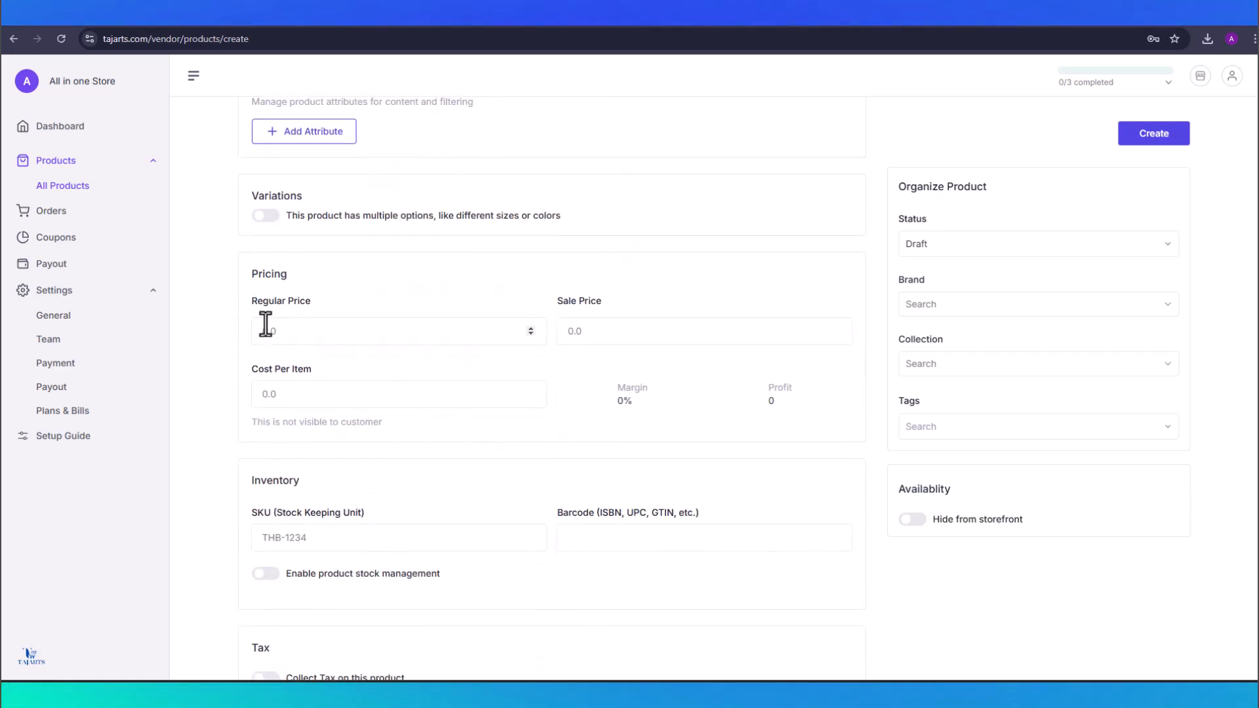
pyautogui.click(293, 331)
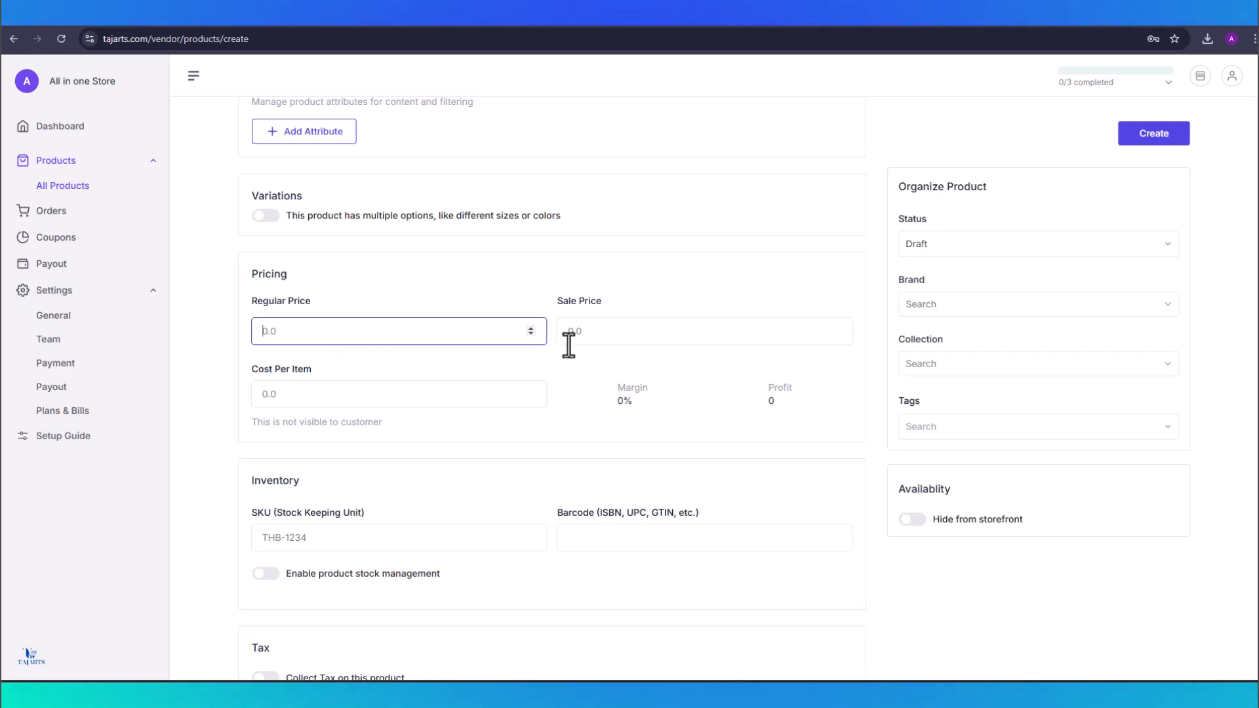
pyautogui.click(583, 334)
pyautogui.click(300, 396)
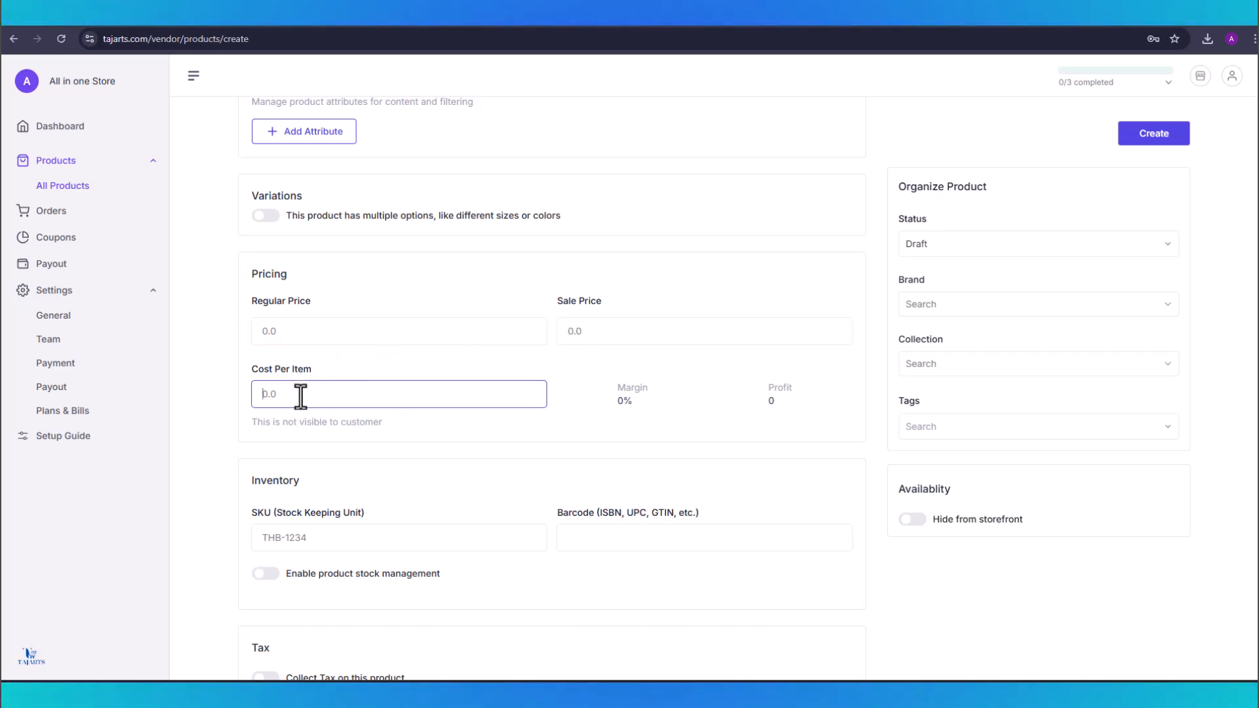
pyautogui.scroll(-1, 307, 471)
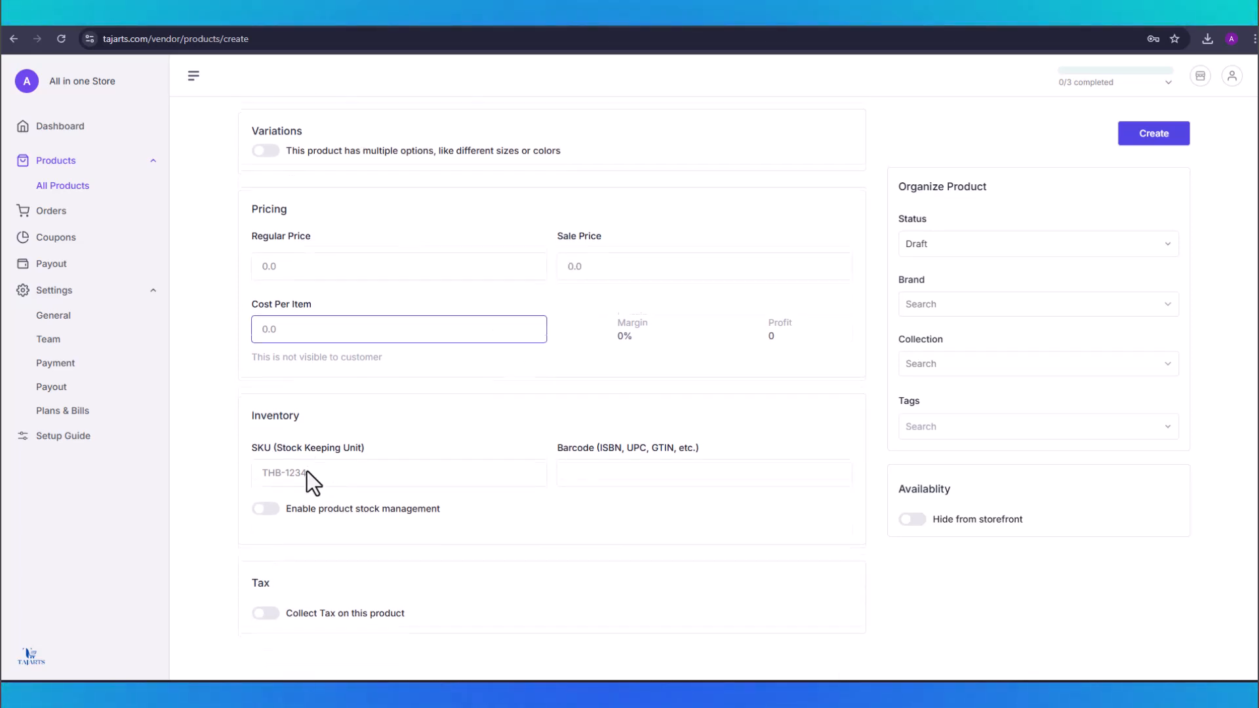
pyautogui.scroll(4, 307, 471)
pyautogui.scroll(-2, 306, 471)
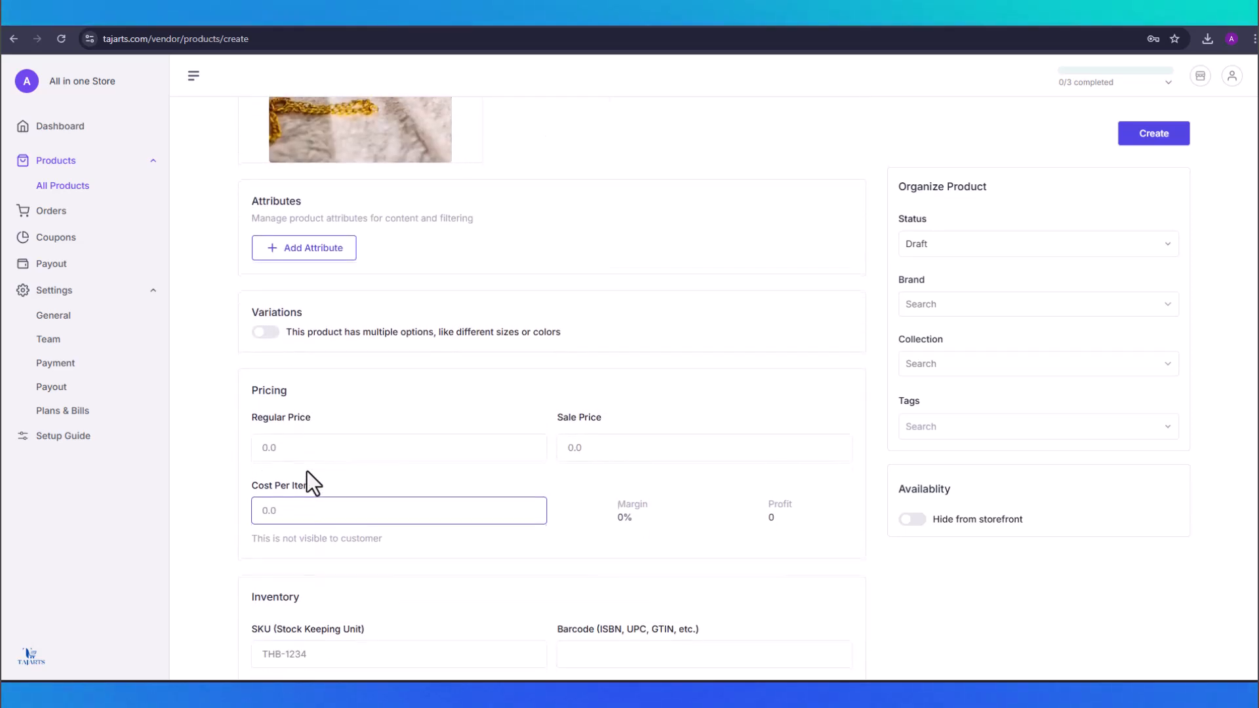
# Step: Set the product's regular price to 500, sale price to 400 and cost per item to 300
pyautogui.click(280, 381)
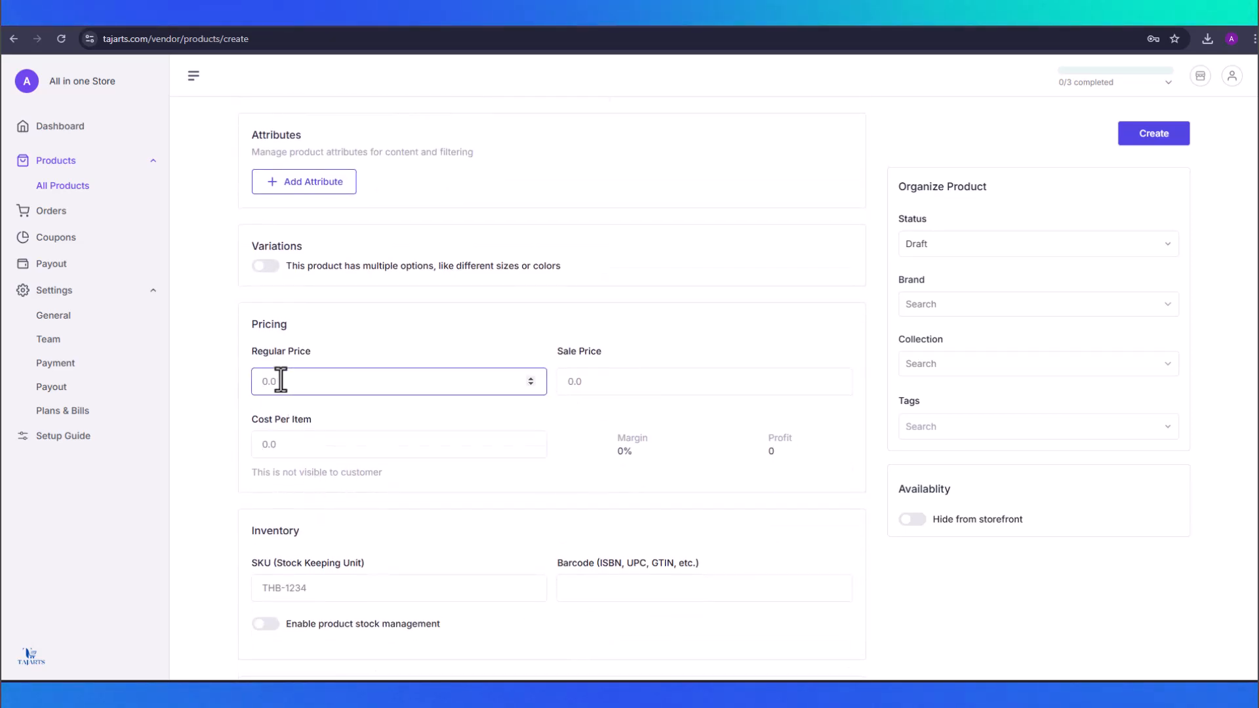
pyautogui.write('500')
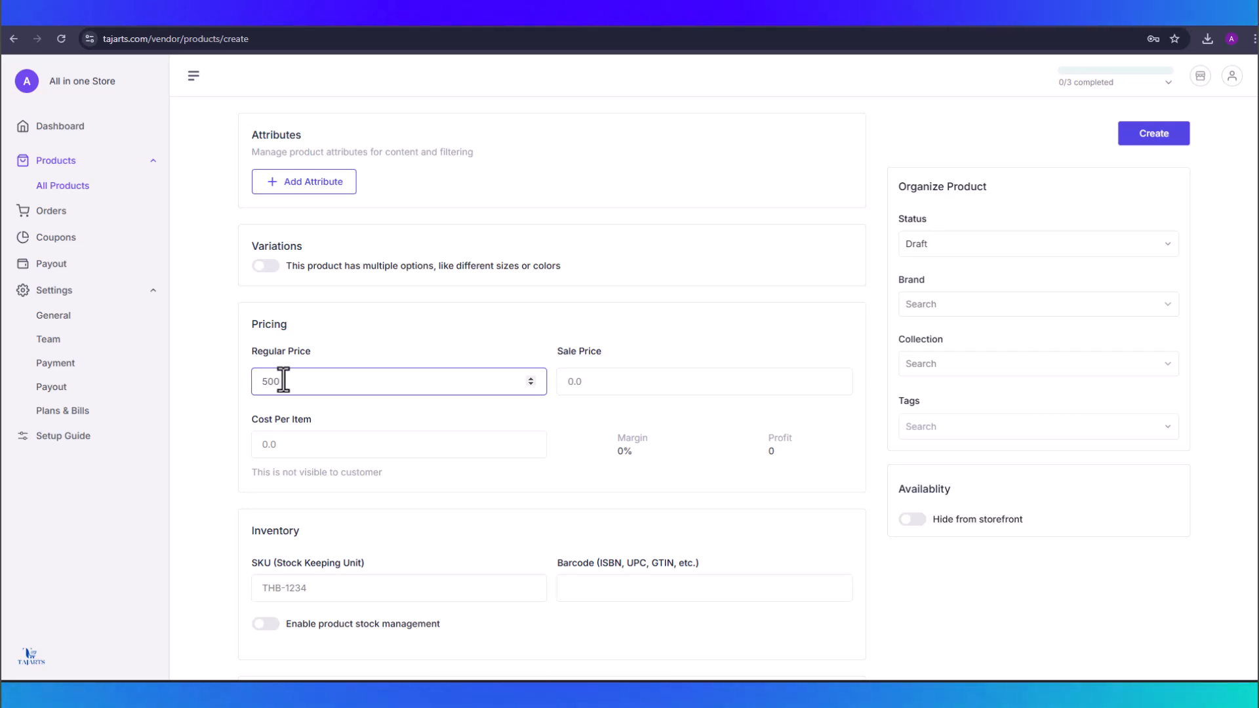
pyautogui.click(590, 381)
pyautogui.write('400')
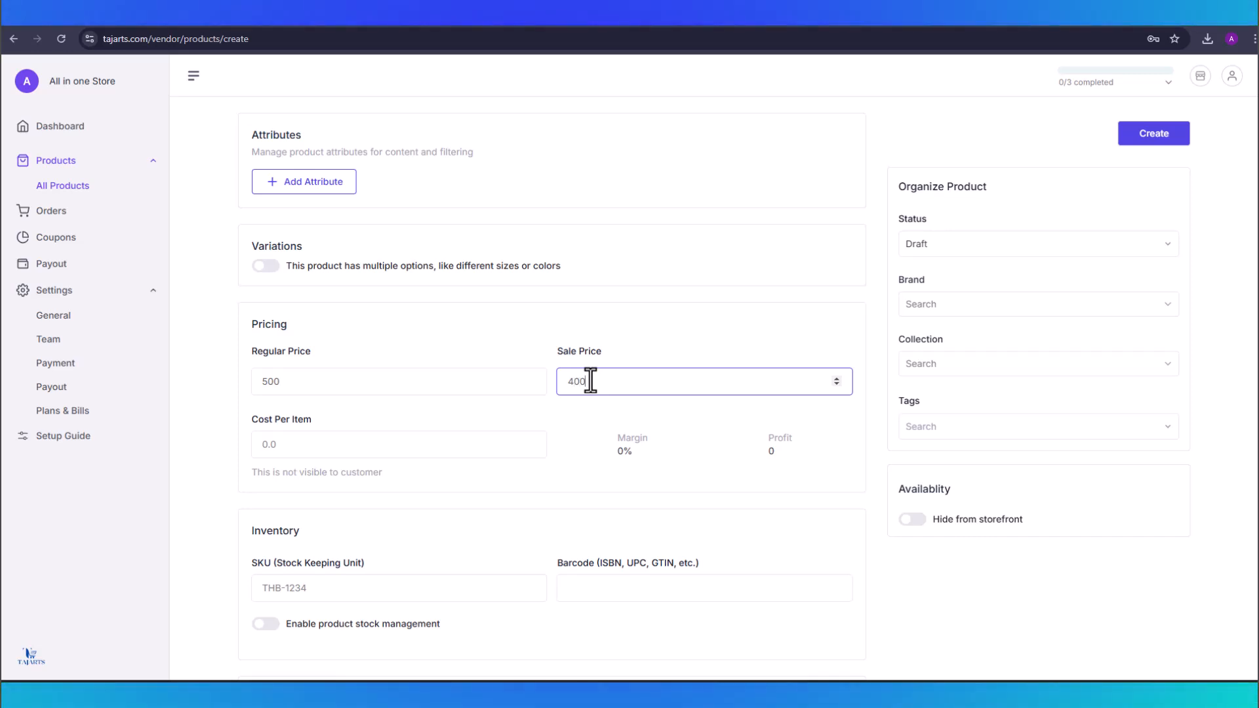
pyautogui.click(280, 446)
pyautogui.write('300')
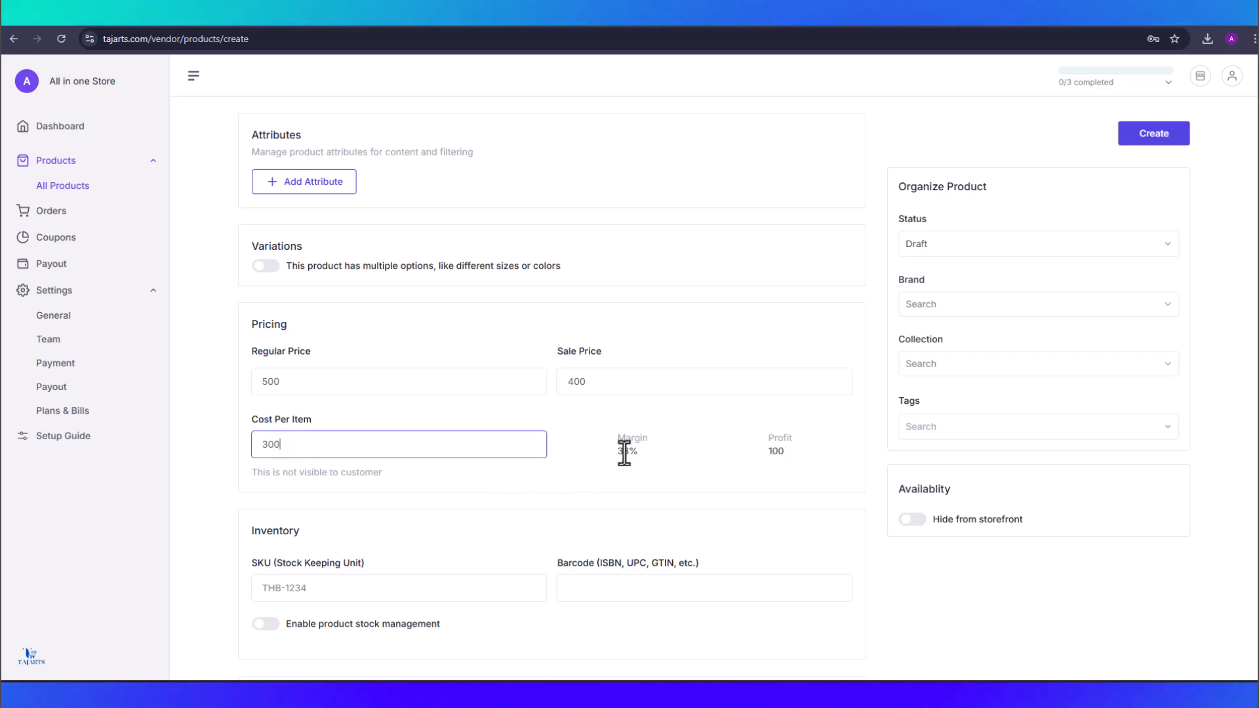
pyautogui.click(621, 453)
pyautogui.click(660, 451)
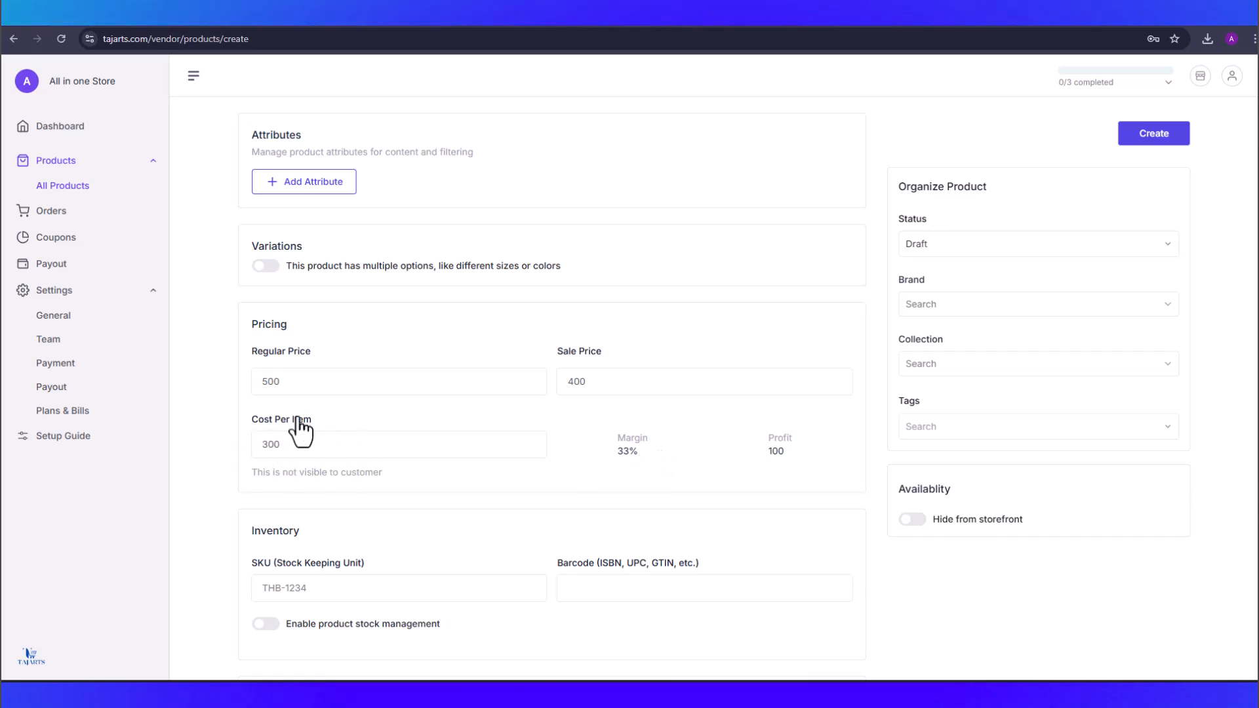
# Step: Add a visible product attribute named Size with the type Multiselect
pyautogui.scroll(3, 289, 438)
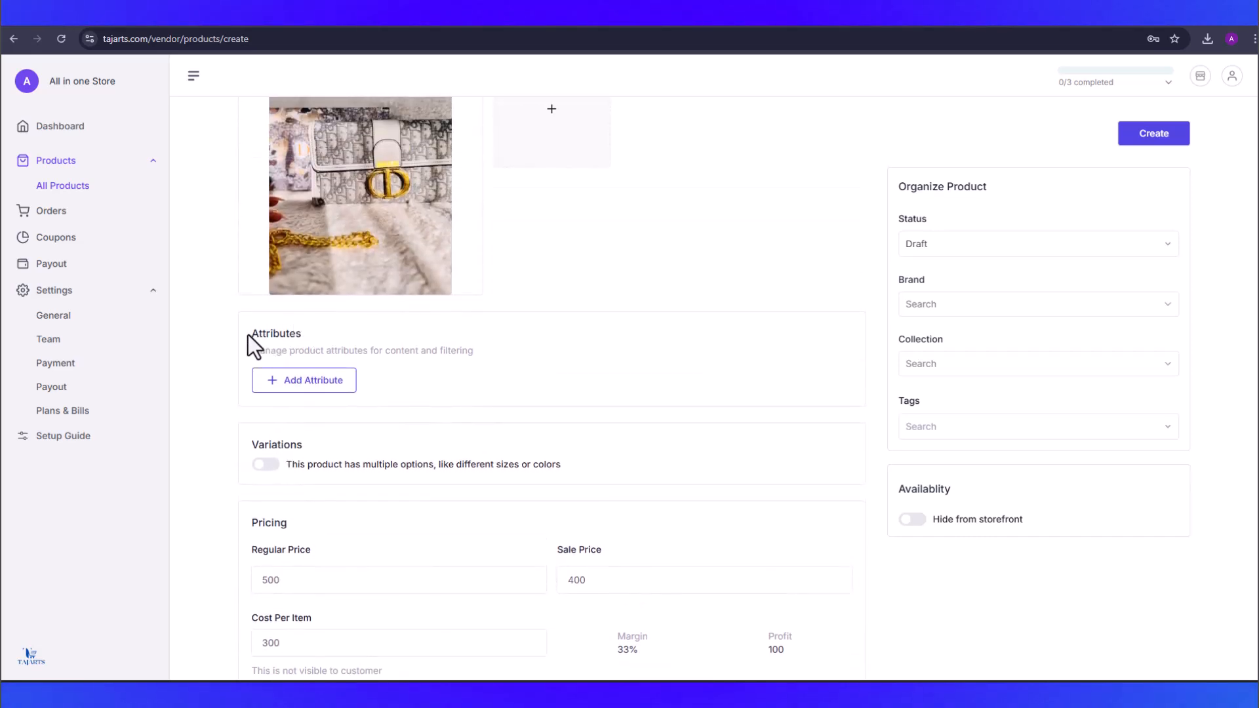
pyautogui.click(305, 381)
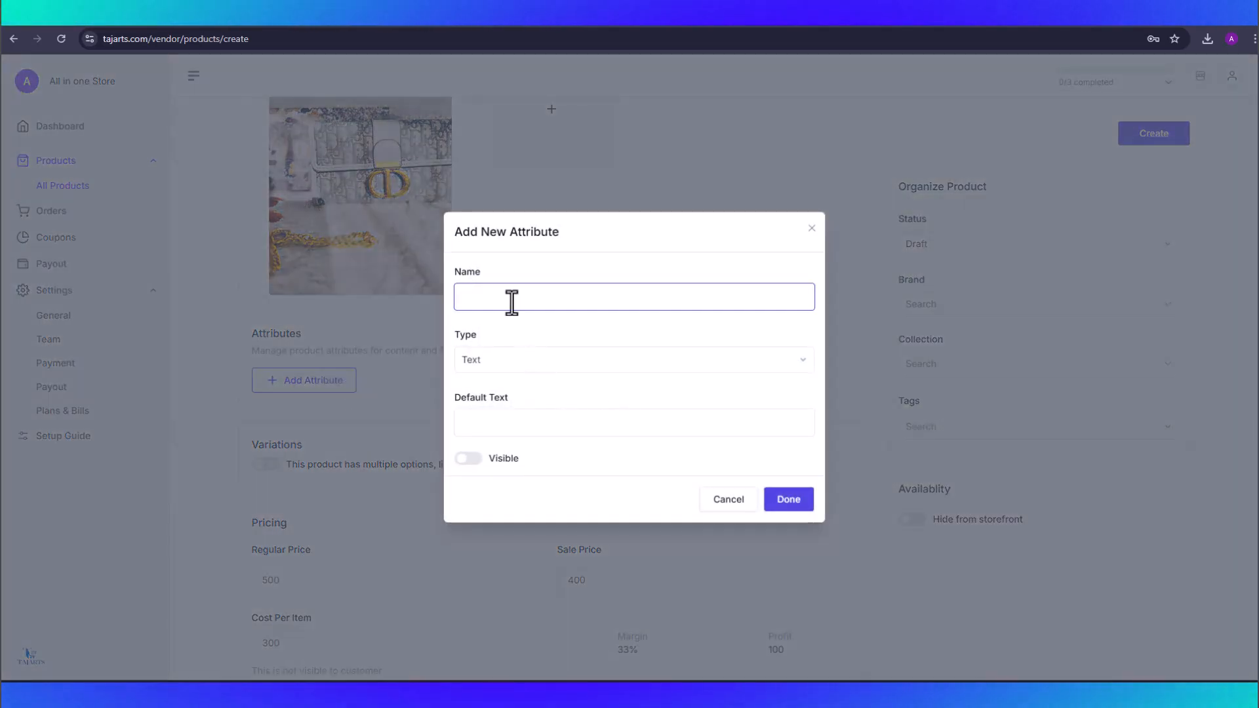
pyautogui.write('si')
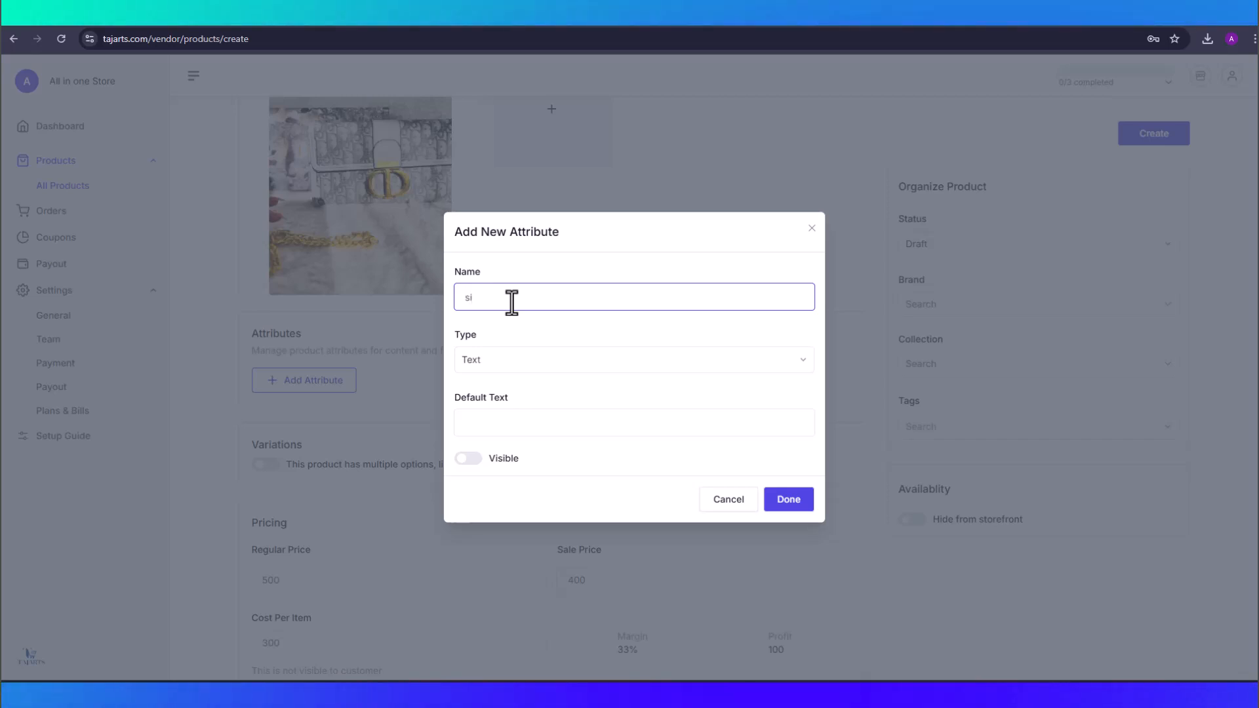
pyautogui.press('BackSpace')
pyautogui.write('Si')
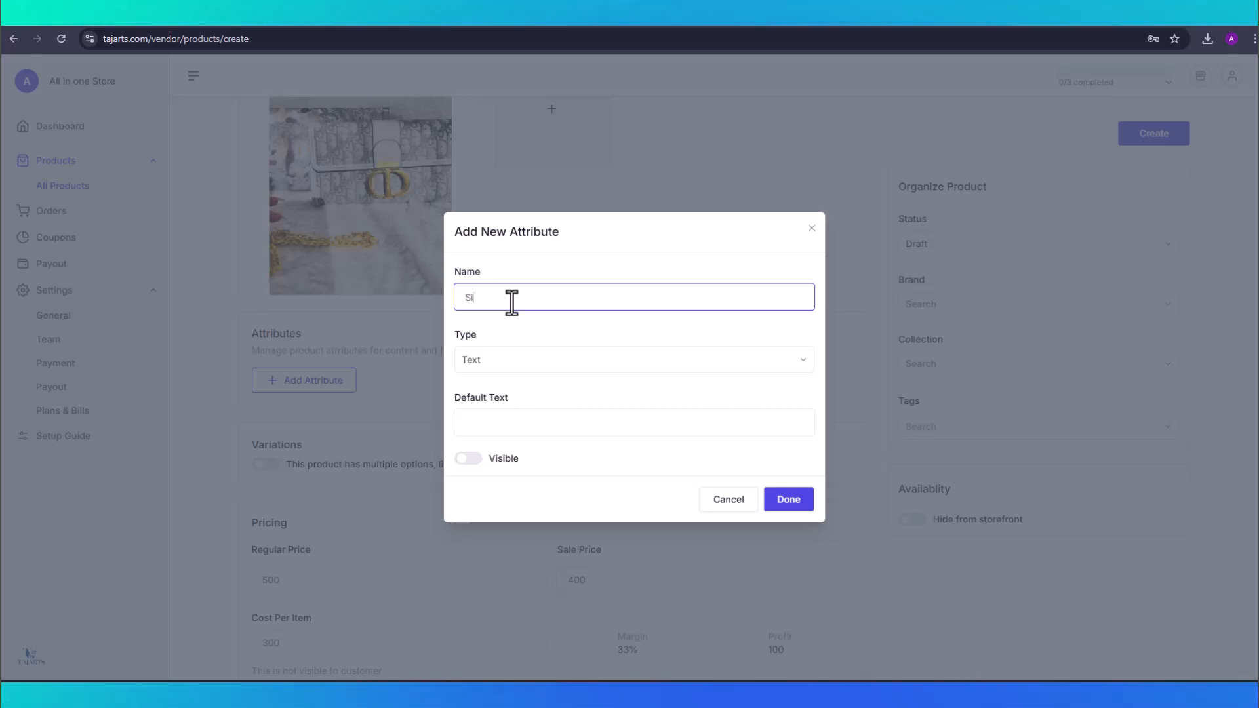
pyautogui.write('ze')
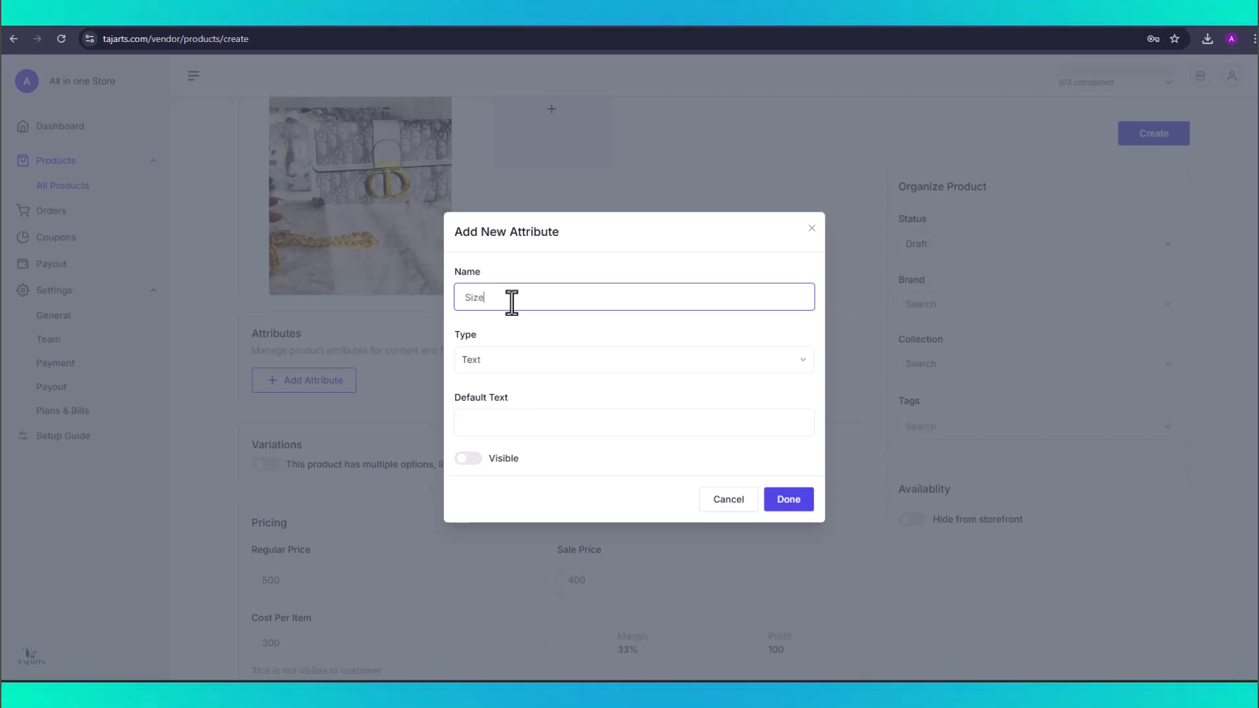
pyautogui.click(509, 361)
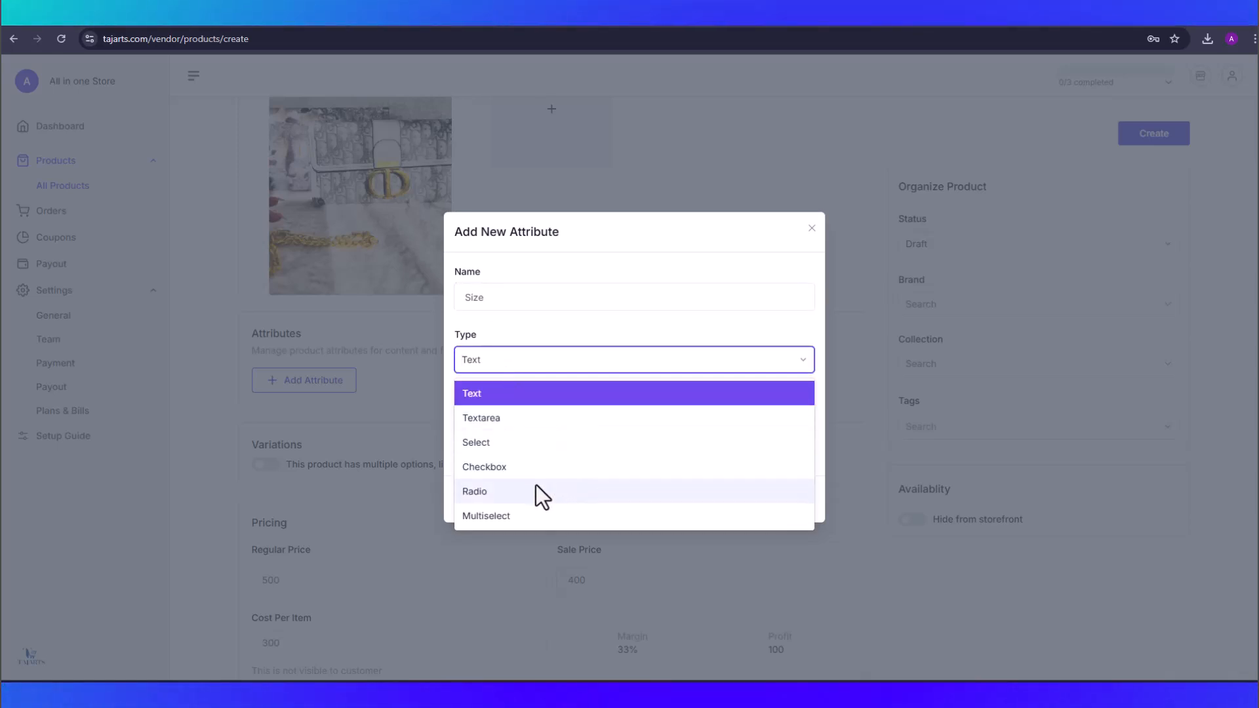
pyautogui.click(509, 517)
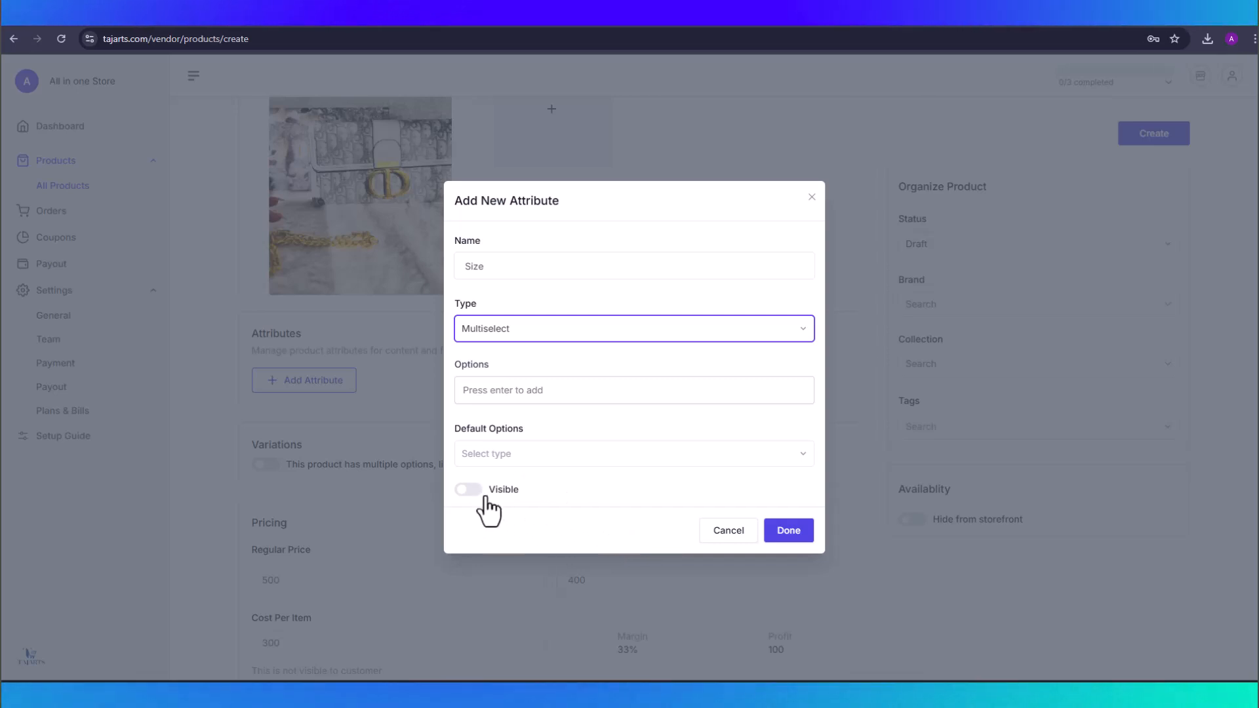
pyautogui.click(468, 490)
pyautogui.click(787, 532)
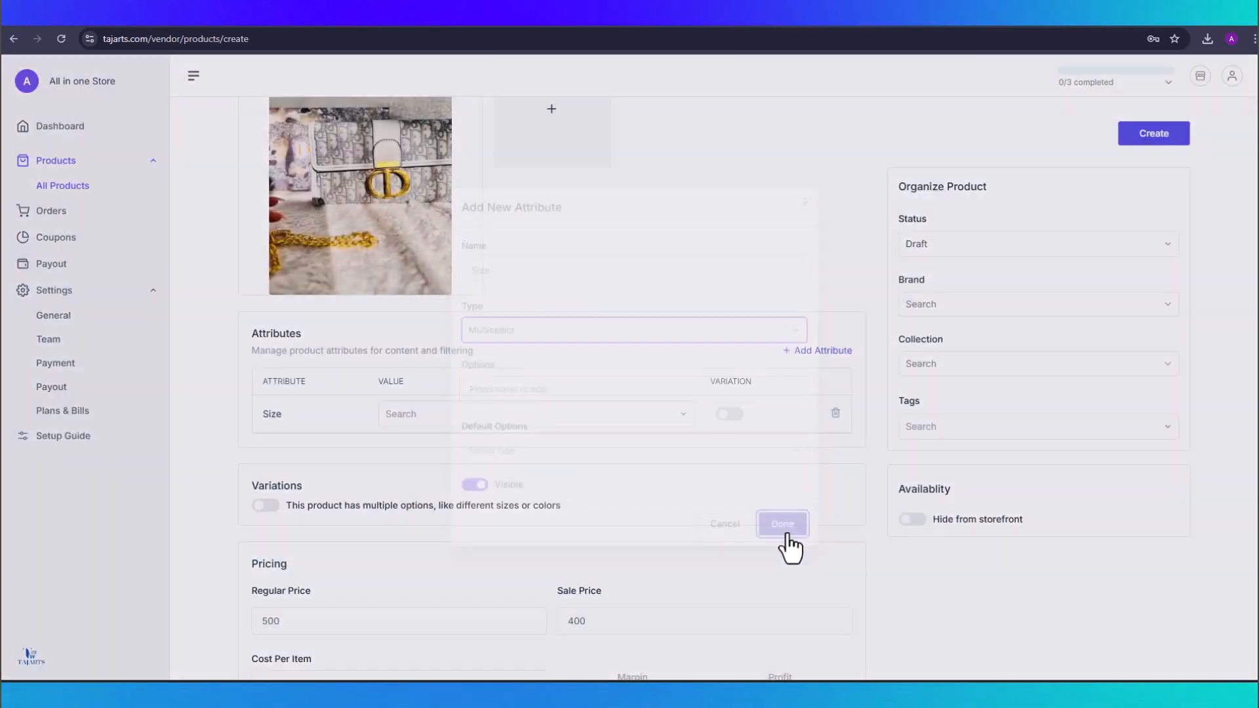
# Step: Enter S, M and XL as the values of the Size attribute
pyautogui.click(405, 419)
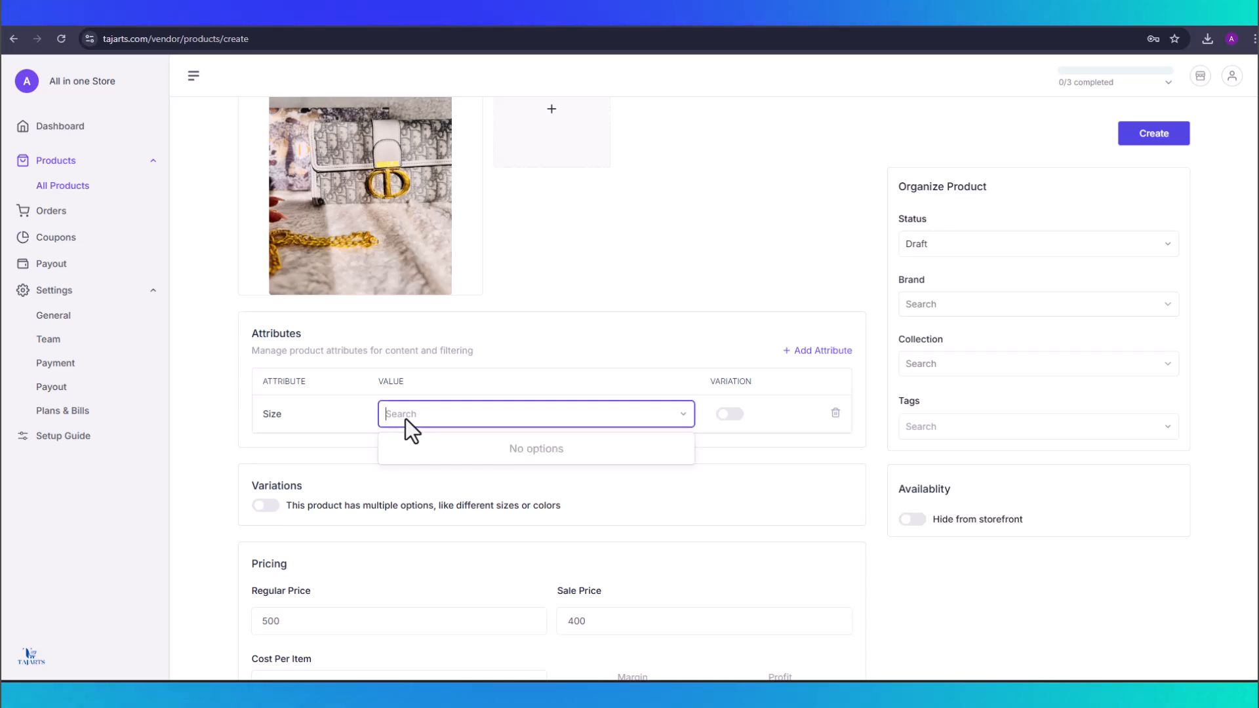
pyautogui.write('S')
pyautogui.press('Return')
pyautogui.click(435, 417)
pyautogui.write('M')
pyautogui.press('Return')
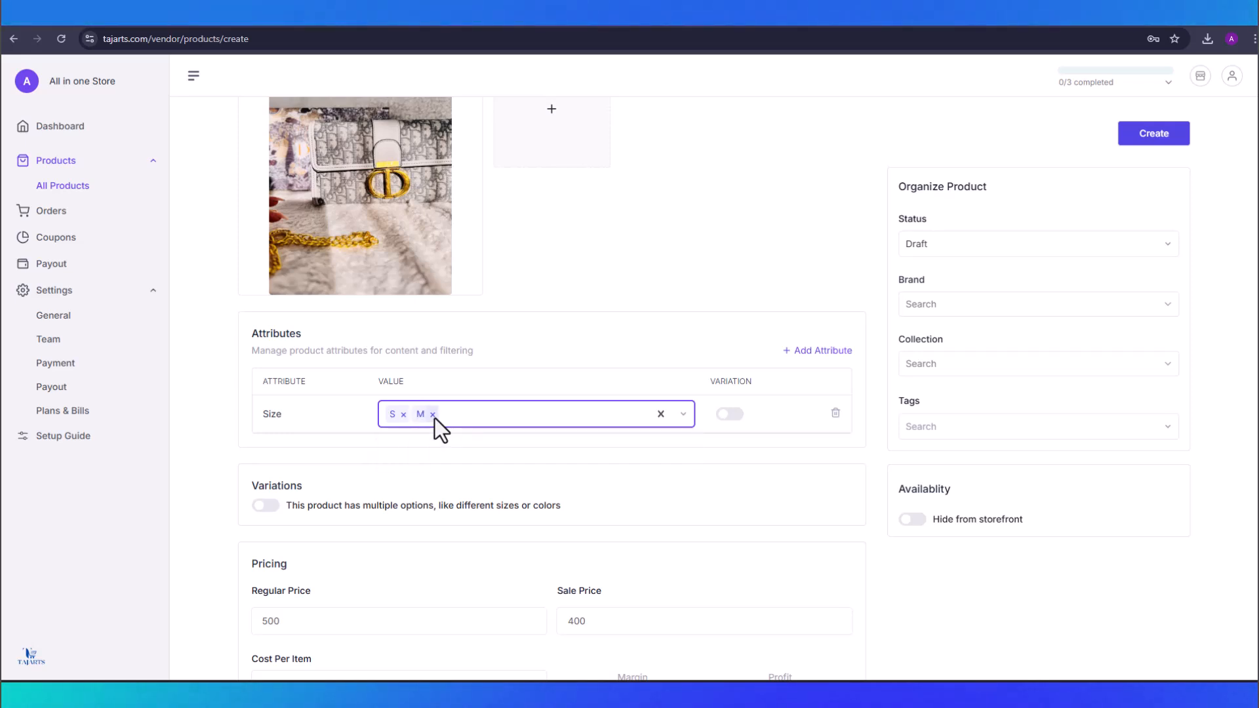
pyautogui.click(475, 415)
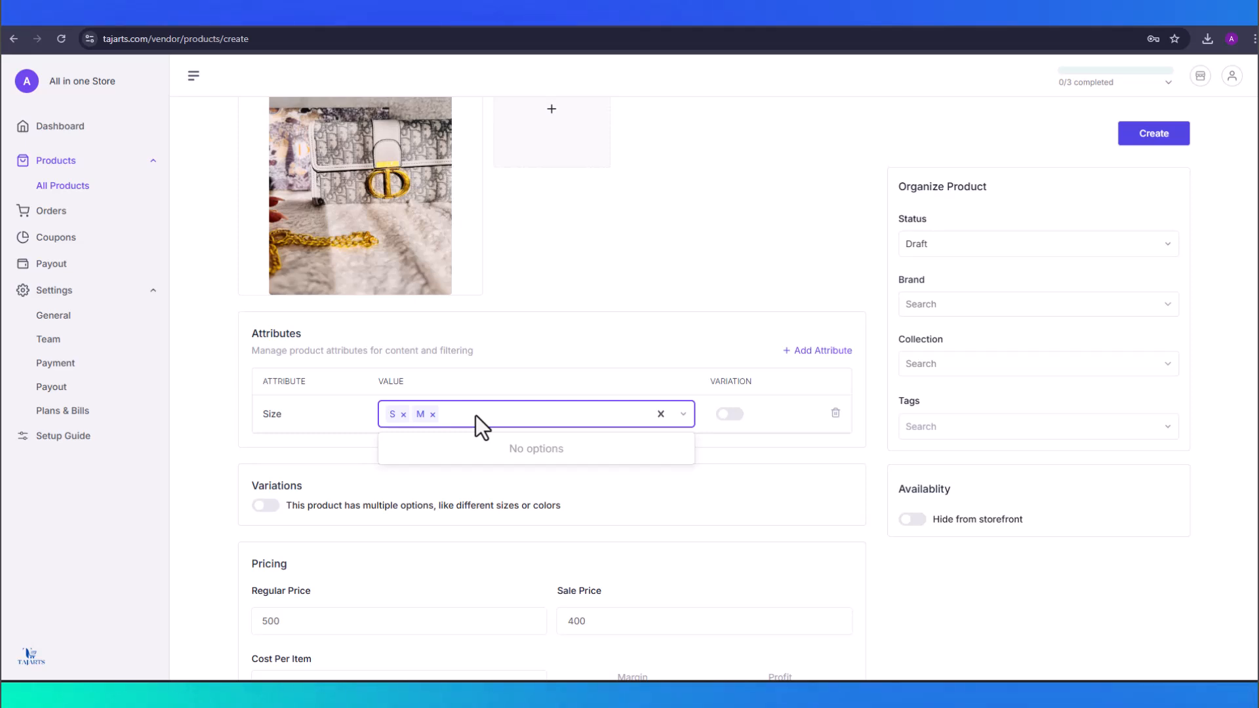
pyautogui.write('XL')
pyautogui.press('Return')
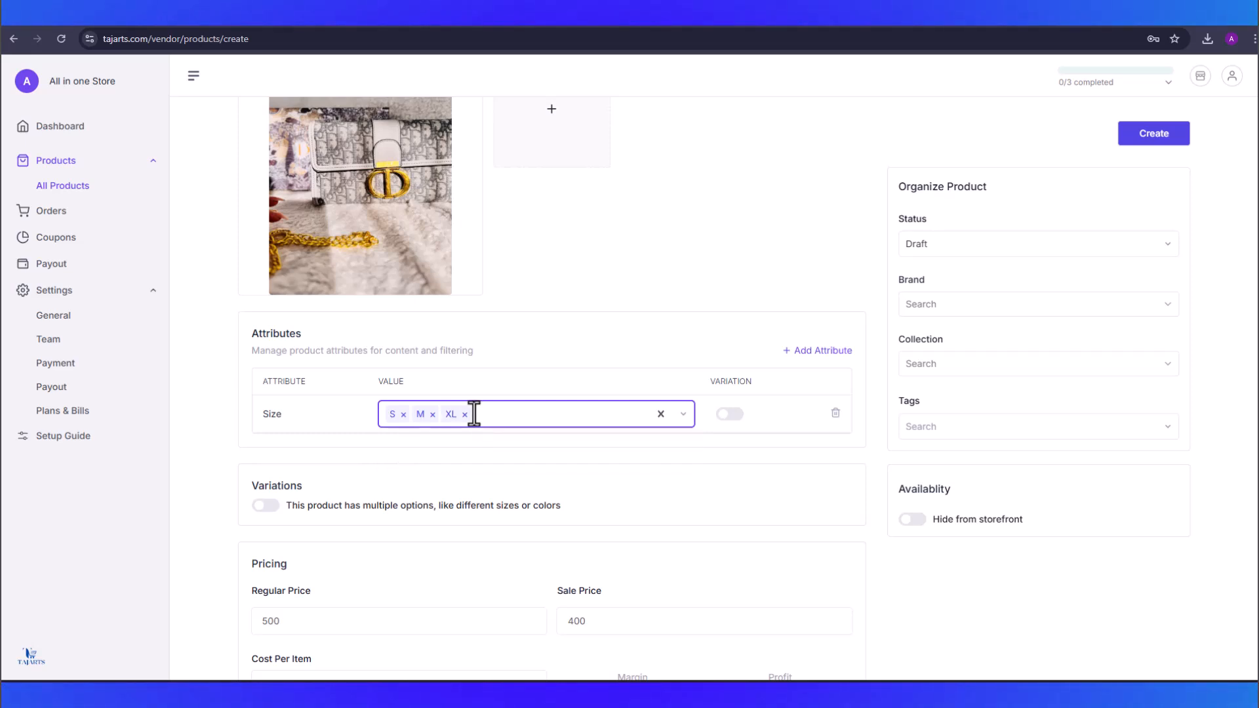
pyautogui.scroll(-2, 473, 413)
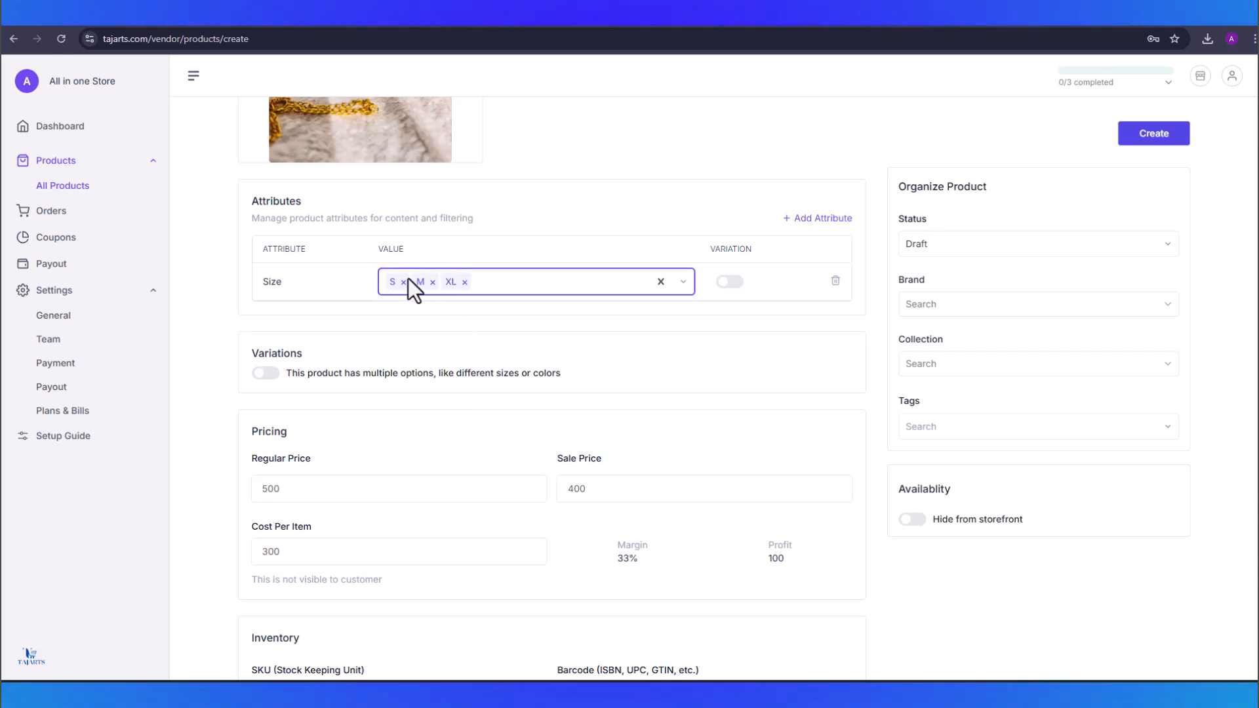
pyautogui.scroll(-1, 522, 387)
pyautogui.scroll(3, 522, 387)
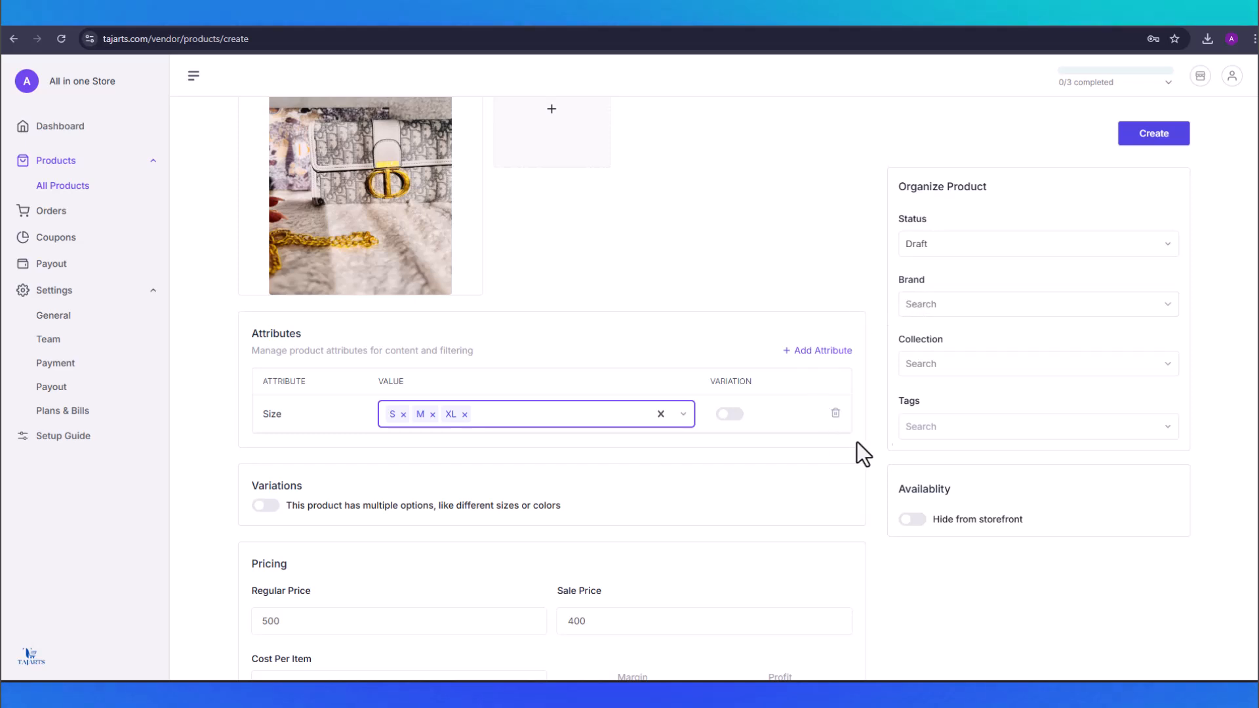
# Step: Delete the Size attribute and add a new attribute named Color with the type Checkbox
pyautogui.click(835, 413)
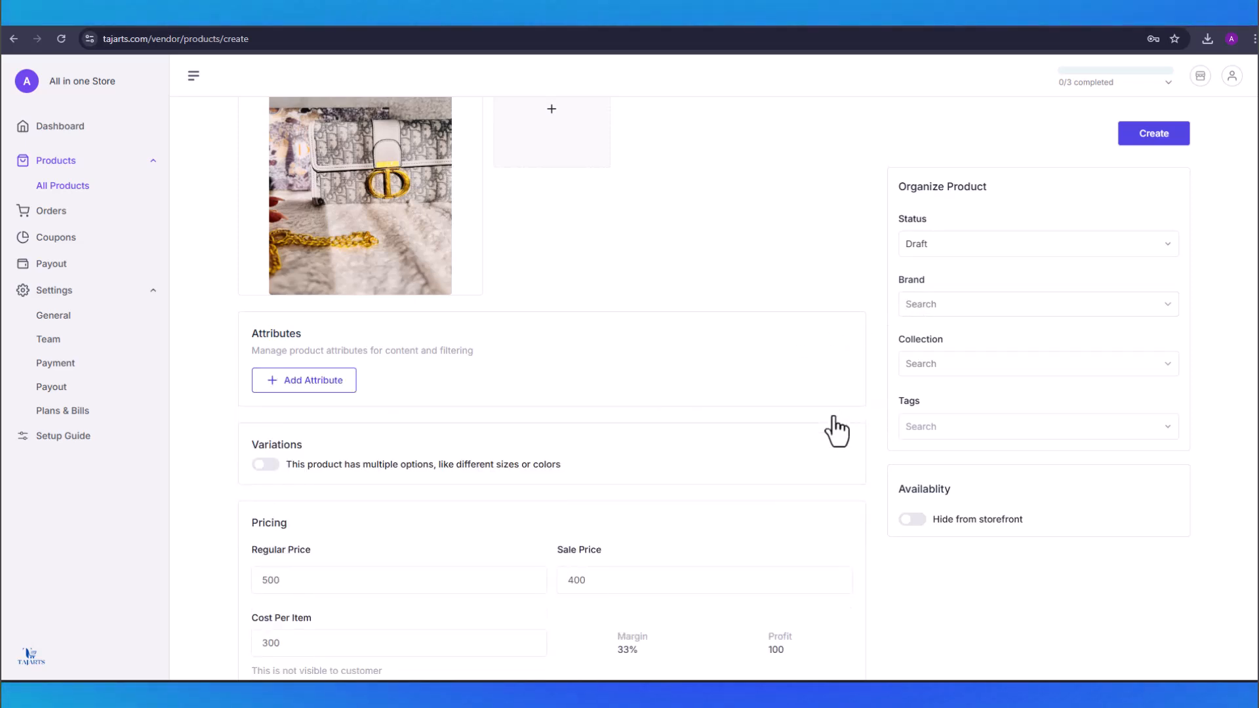
pyautogui.click(328, 387)
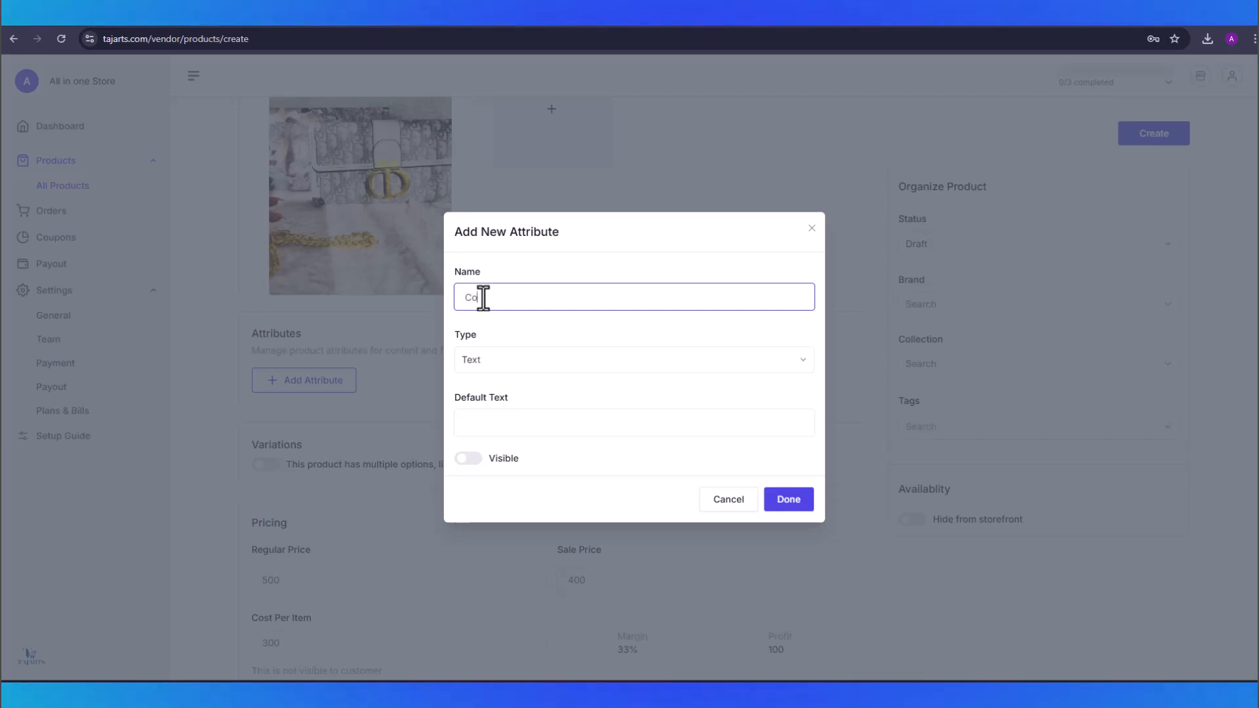
pyautogui.click(487, 363)
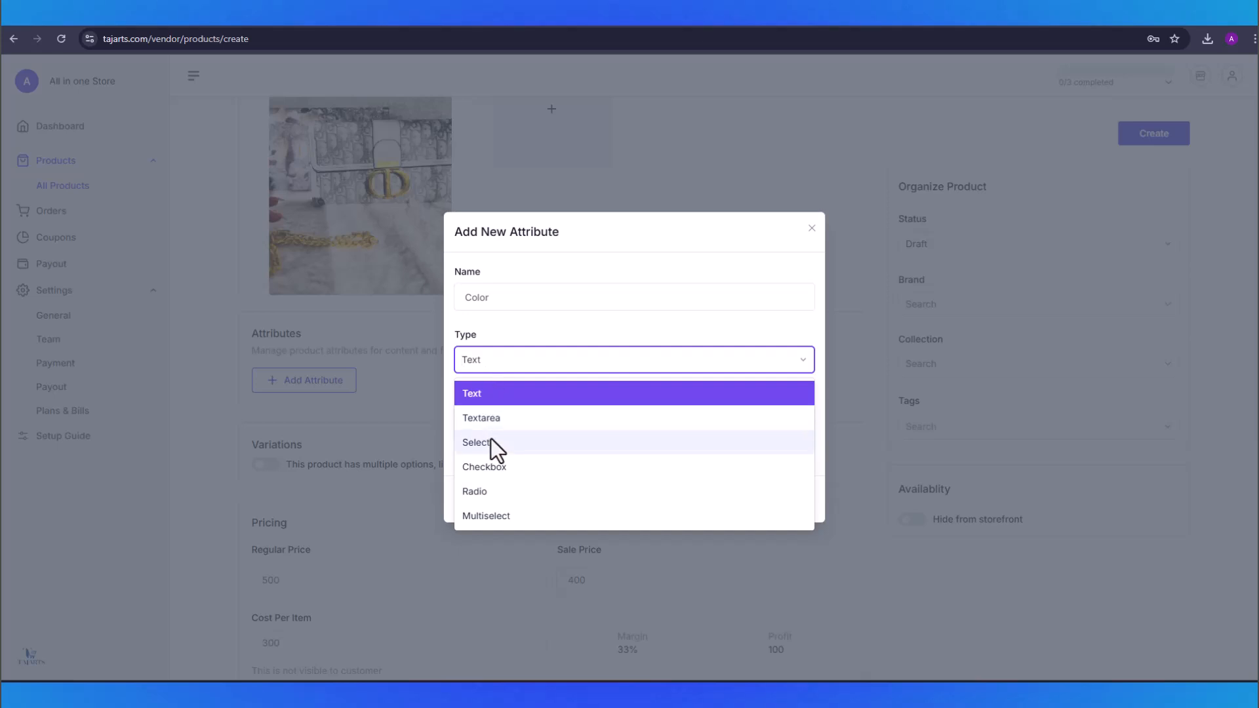
pyautogui.click(489, 472)
pyautogui.click(502, 392)
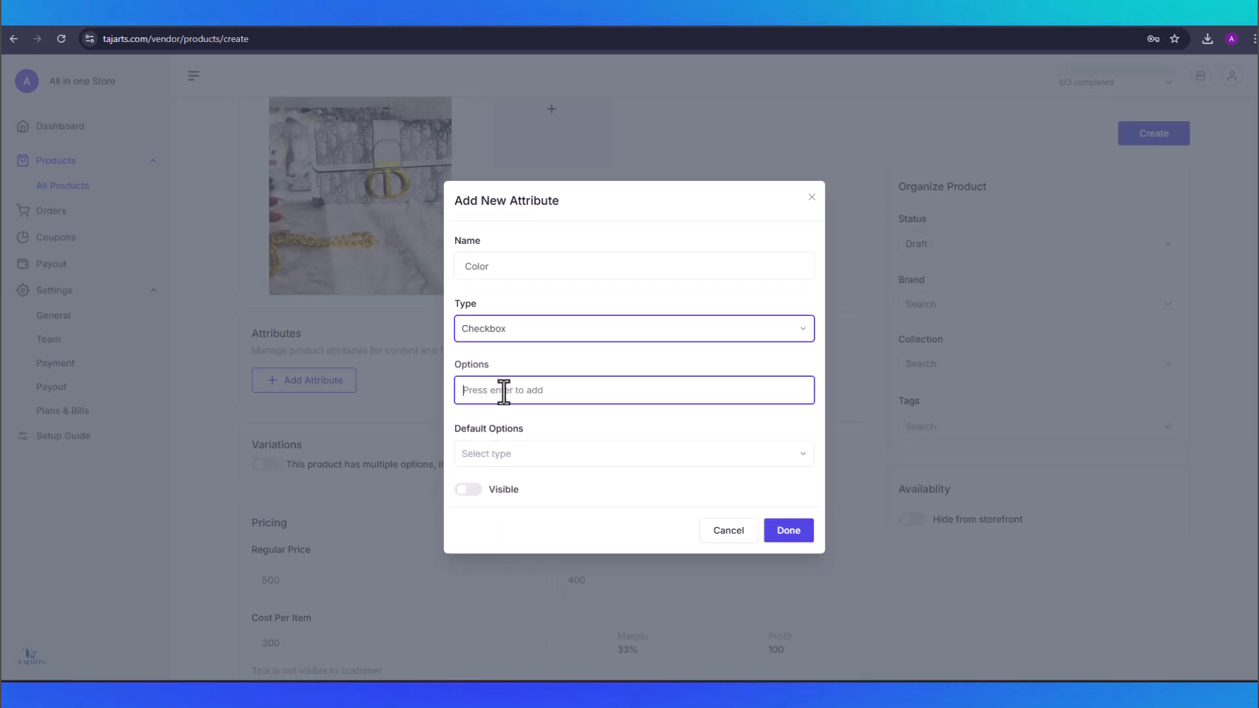
pyautogui.click(783, 534)
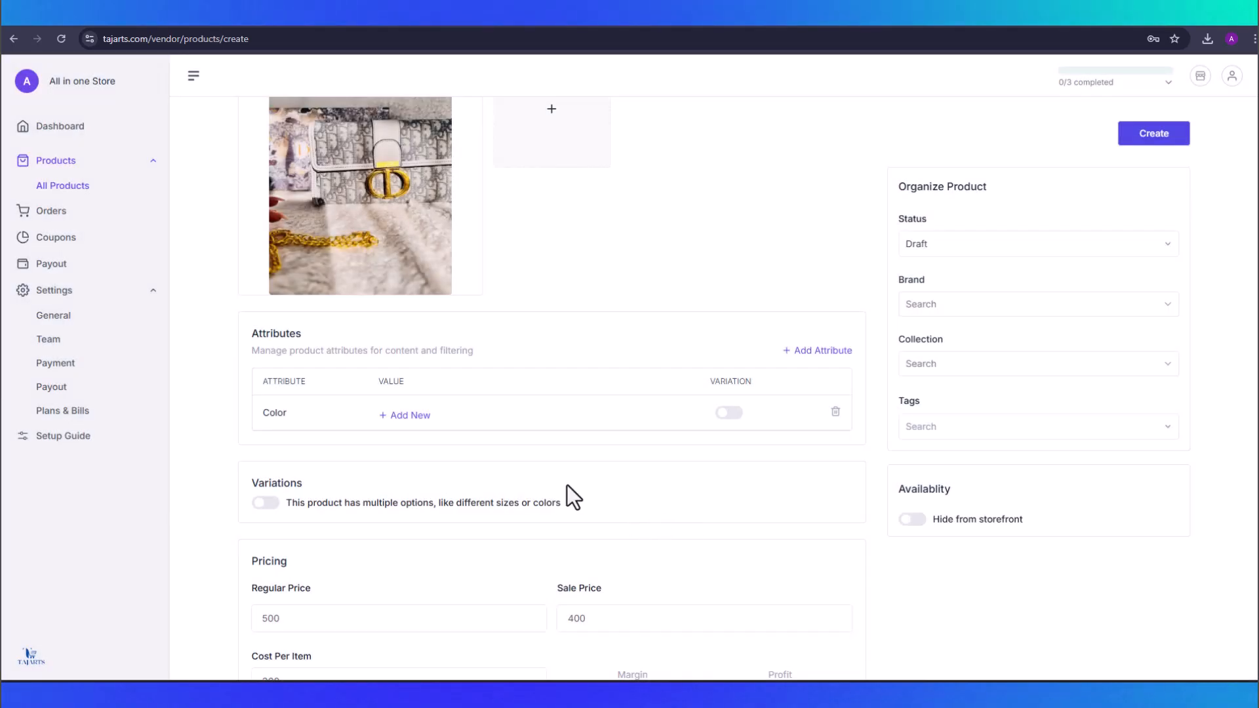
# Step: Add Blue and Red as values of the Color attribute and enable the attribute for variations
pyautogui.click(406, 418)
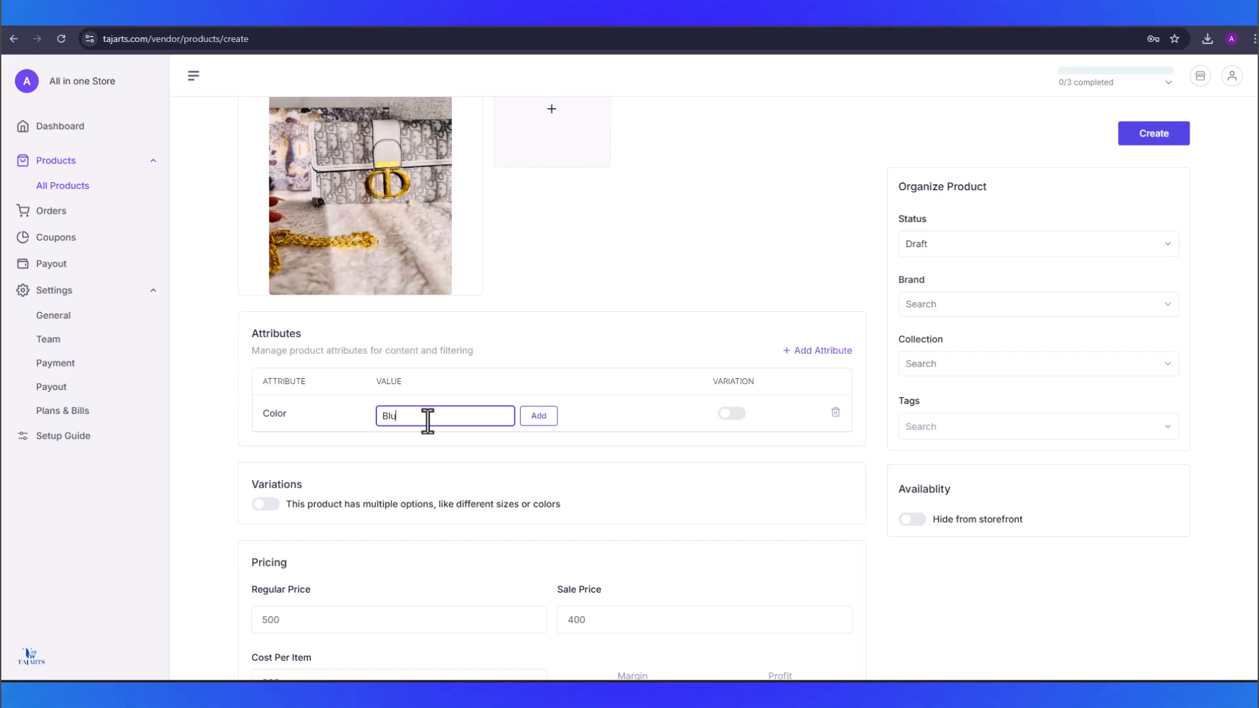
pyautogui.click(535, 416)
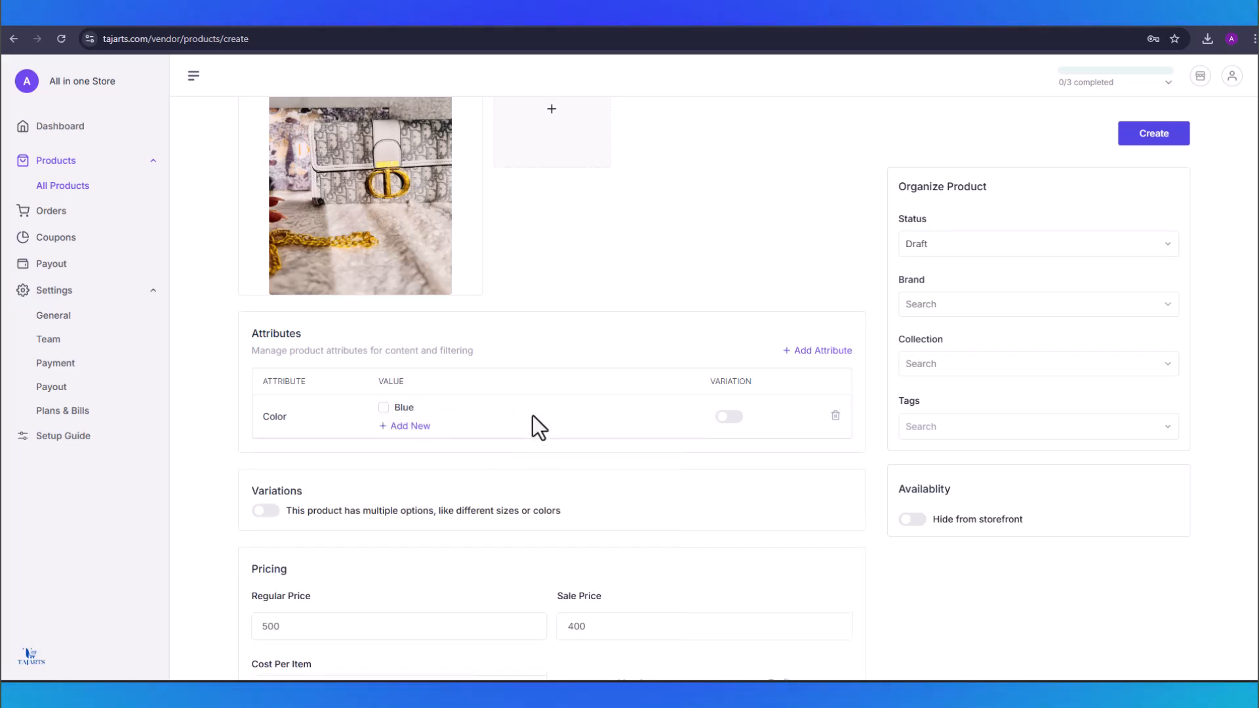
pyautogui.click(413, 433)
pyautogui.write('Red')
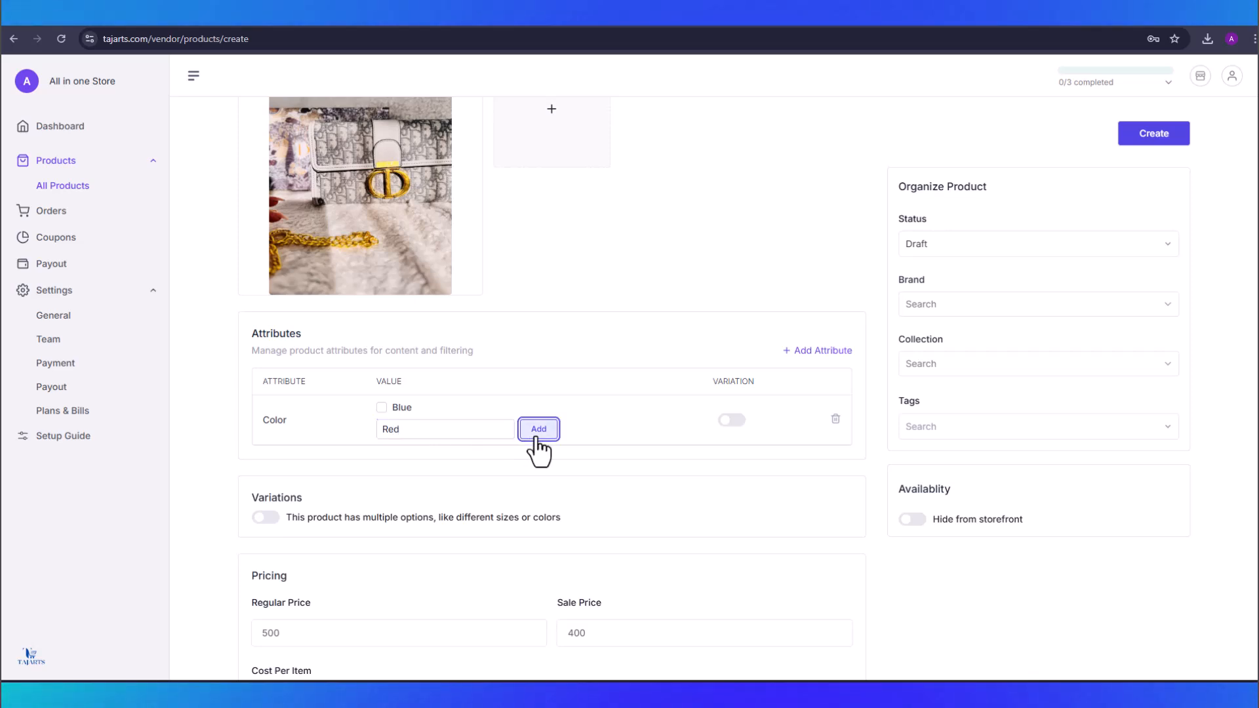
pyautogui.click(536, 430)
pyautogui.click(728, 424)
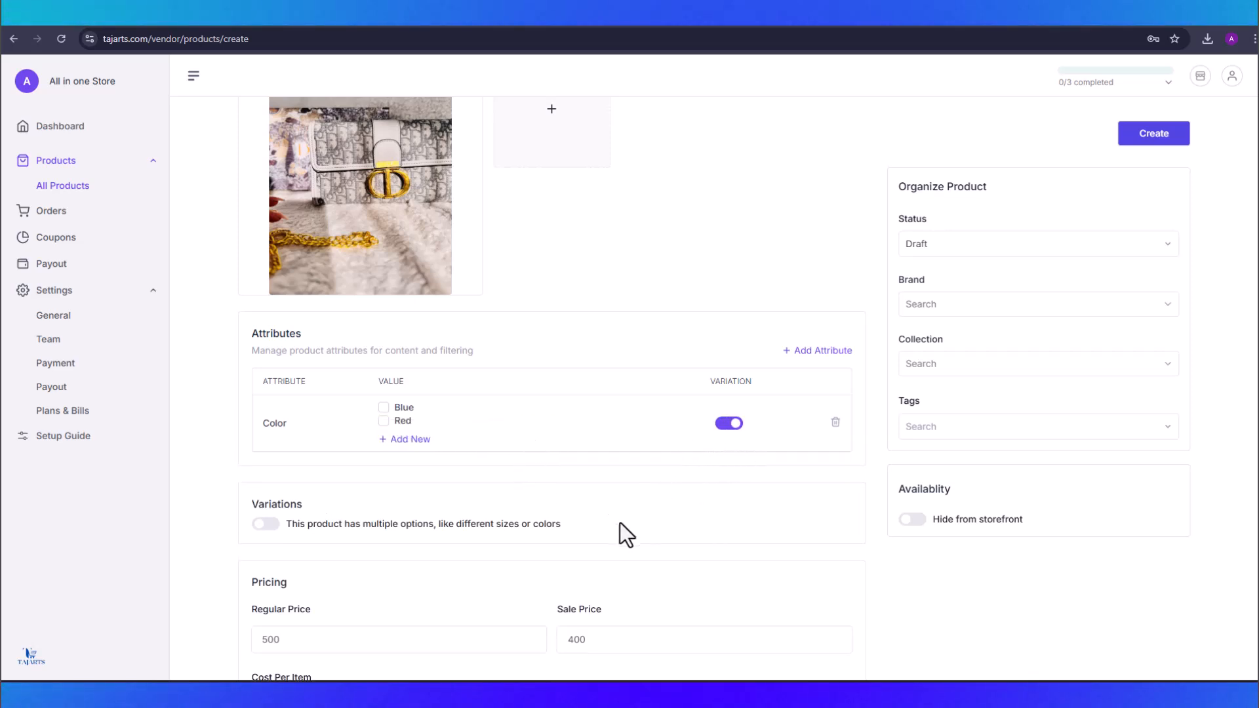
# Step: Turn on multiple options for the product and try to generate its variations
pyautogui.scroll(-3, 515, 518)
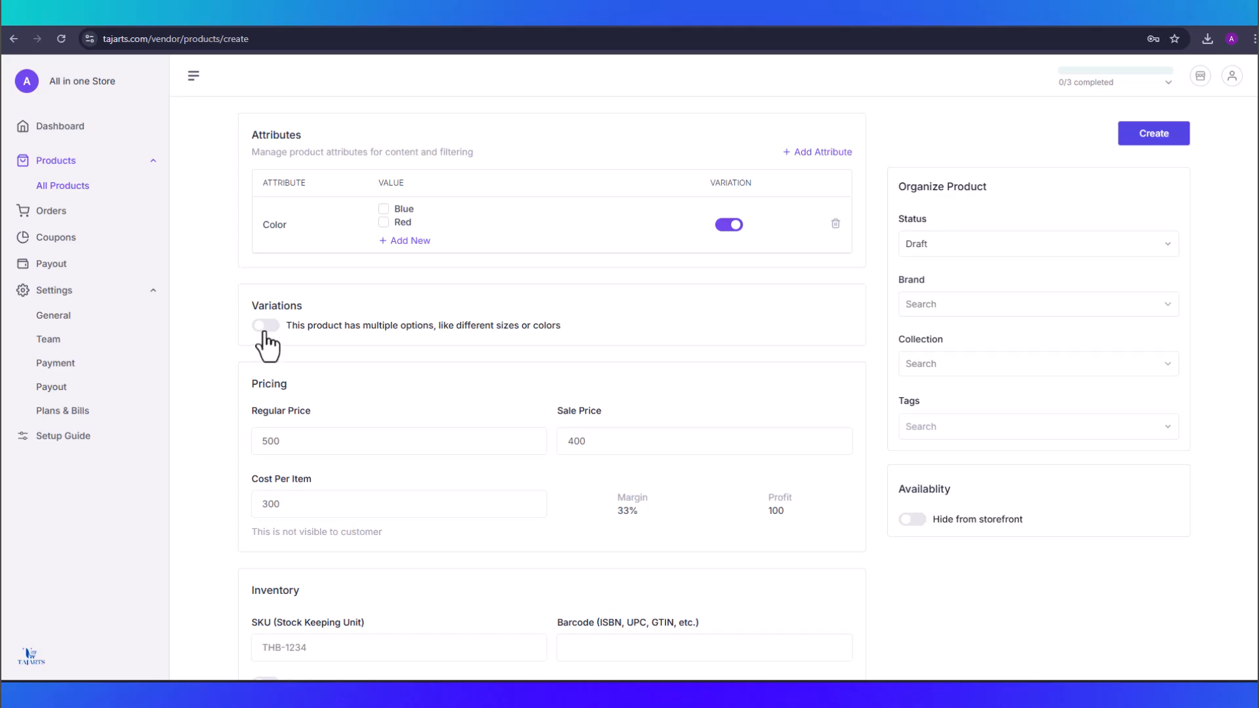
pyautogui.click(266, 327)
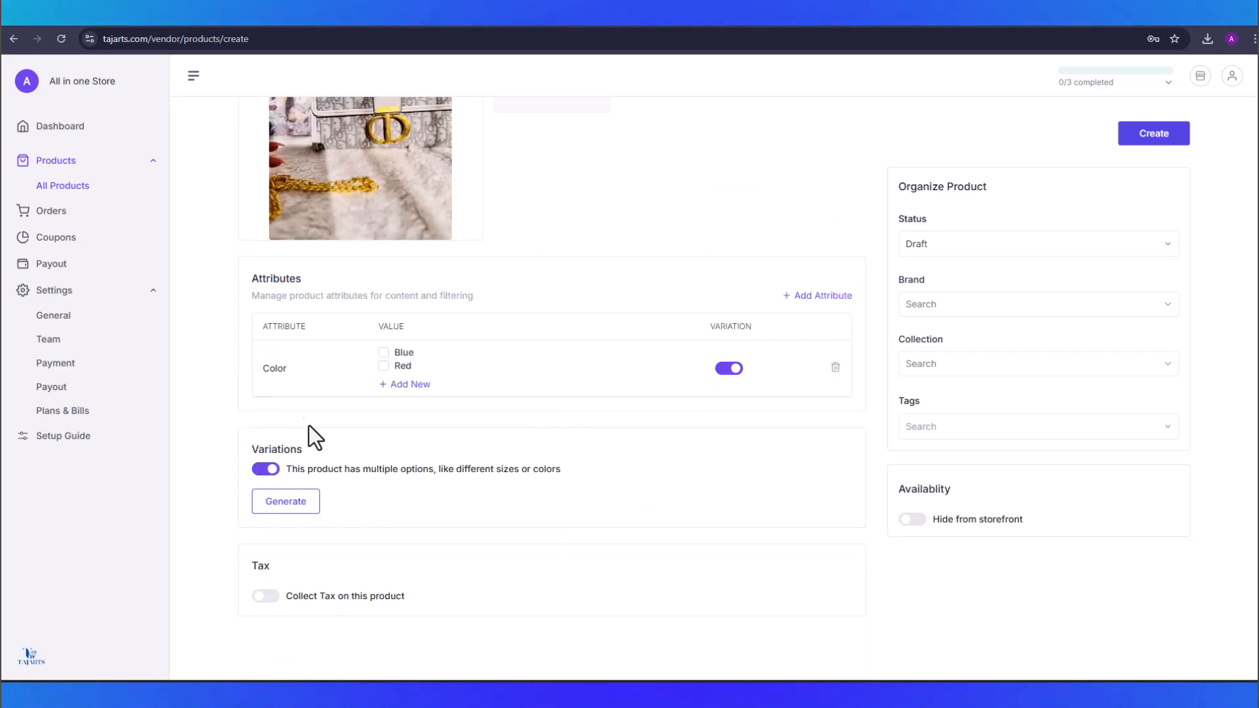
pyautogui.moveTo(441, 470); pyautogui.dragTo(560, 470)
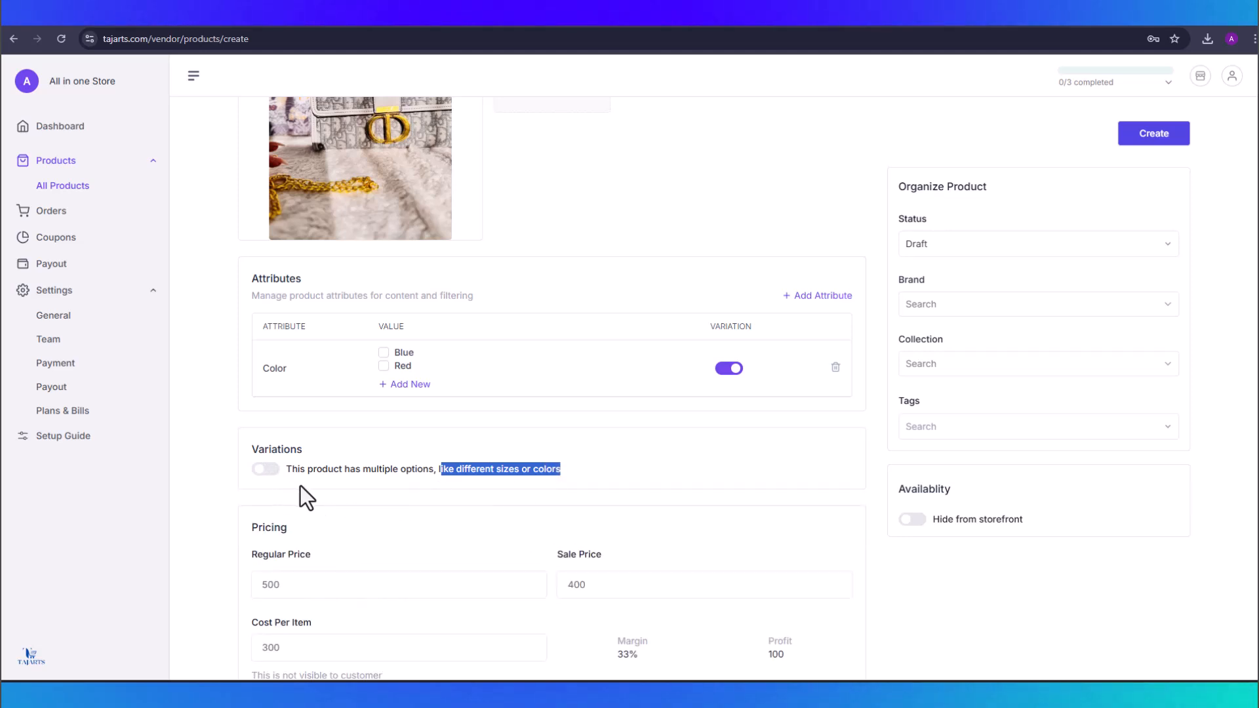
pyautogui.click(274, 476)
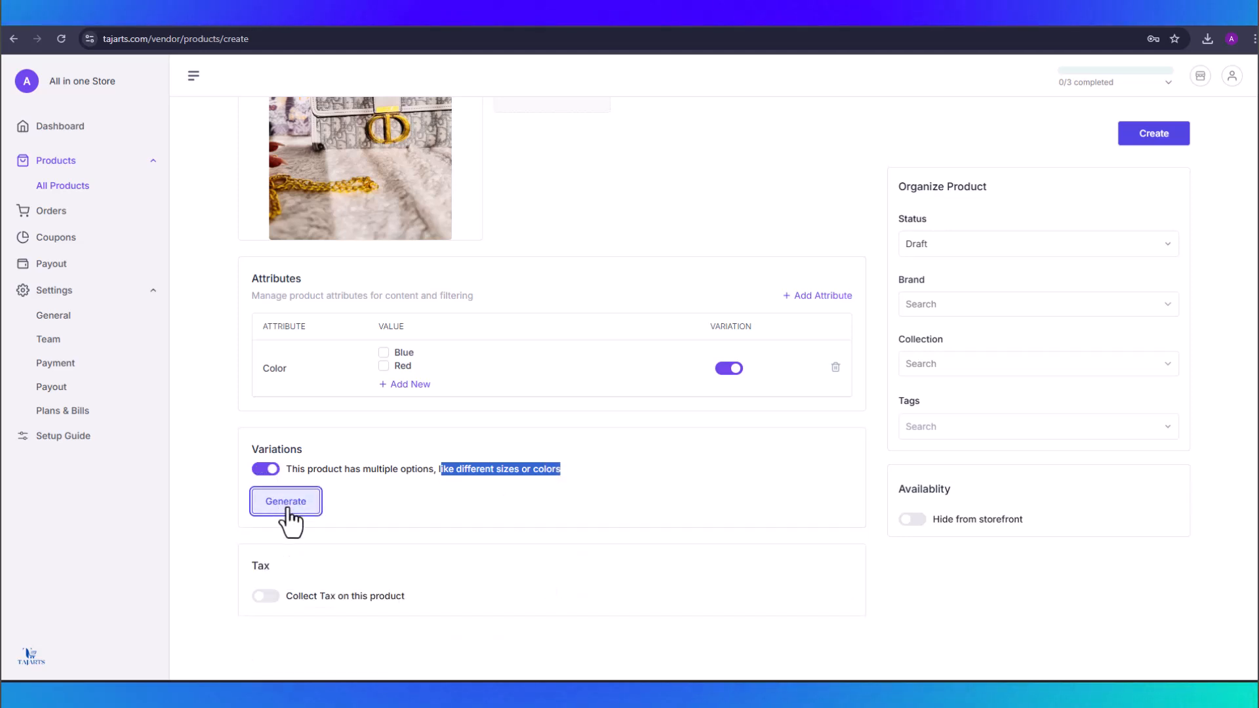
pyautogui.click(287, 506)
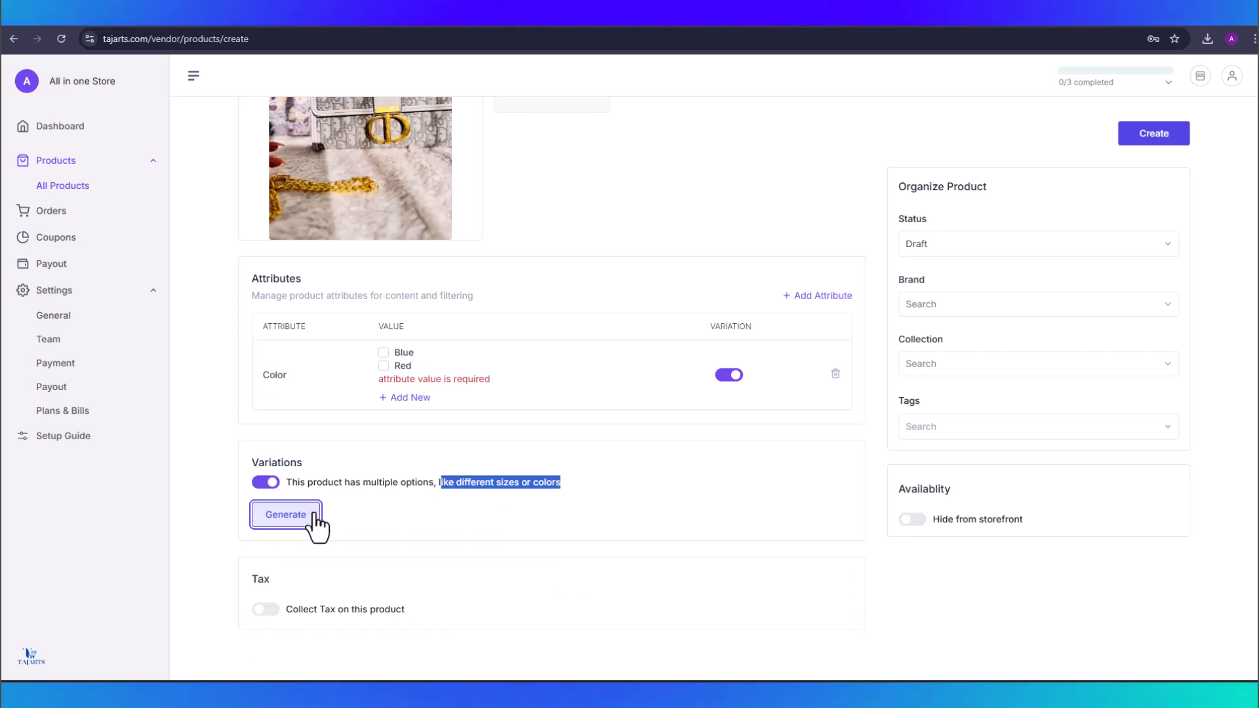
# Step: Select both Blue and Red for the Color attribute and generate the product variations
pyautogui.click(384, 352)
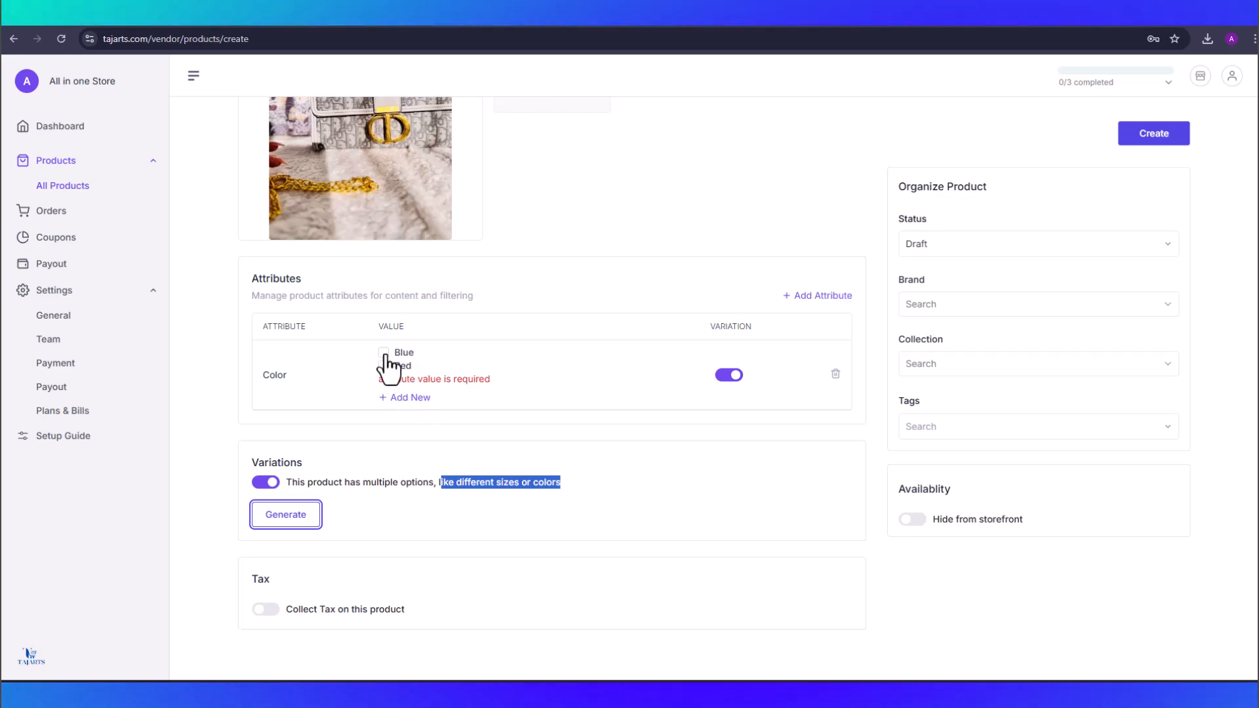
pyautogui.click(384, 366)
pyautogui.click(287, 515)
pyautogui.scroll(-1, 311, 528)
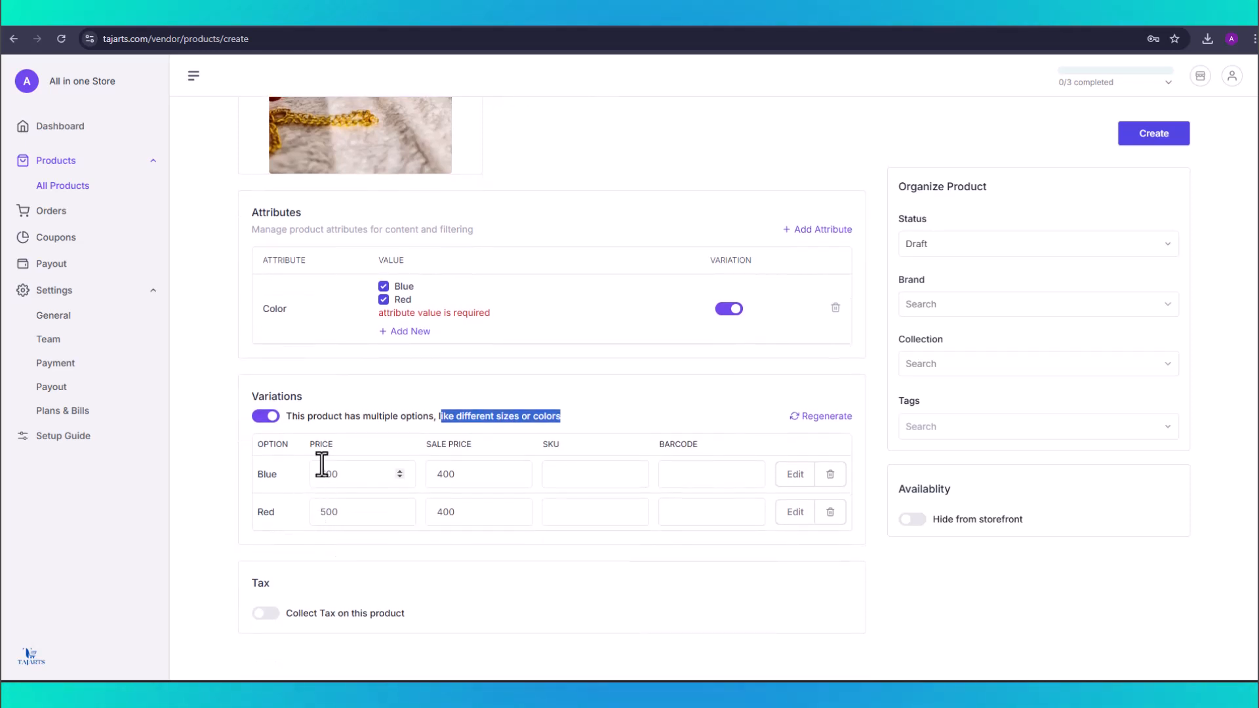
# Step: Examine the price and sale price of the Blue and Red variations
pyautogui.moveTo(343, 474); pyautogui.dragTo(309, 512)
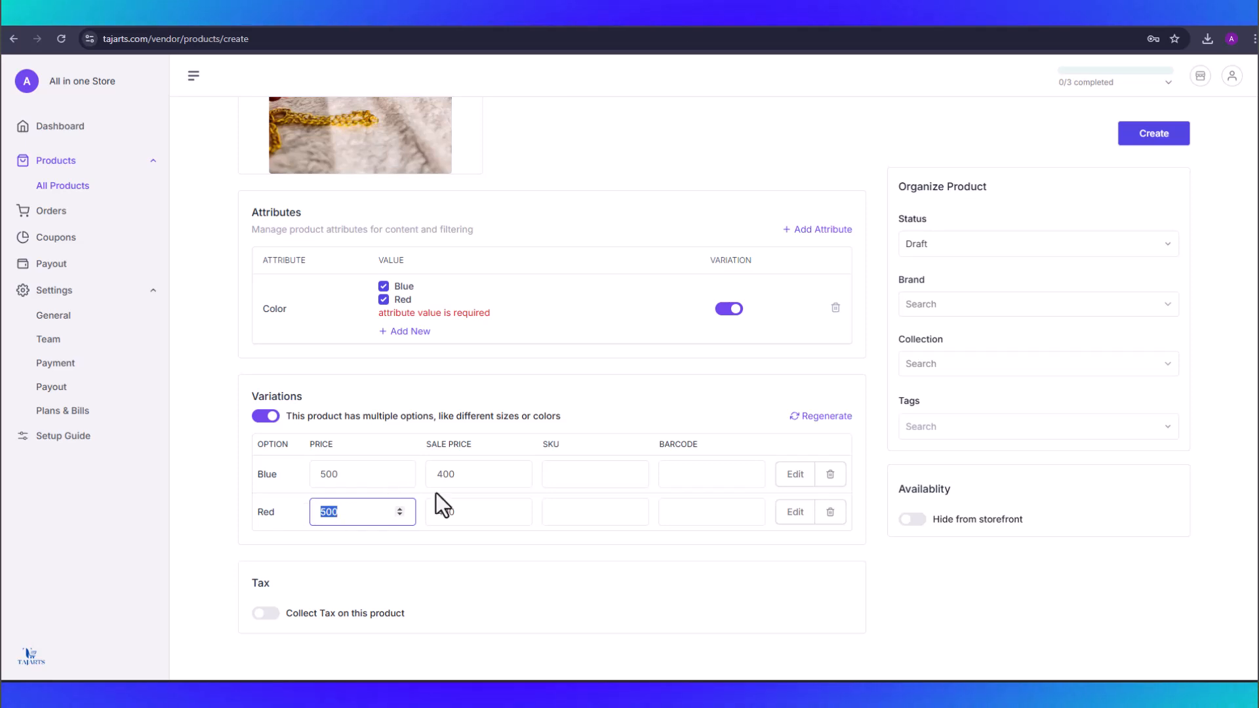
pyautogui.moveTo(451, 475); pyautogui.dragTo(436, 475)
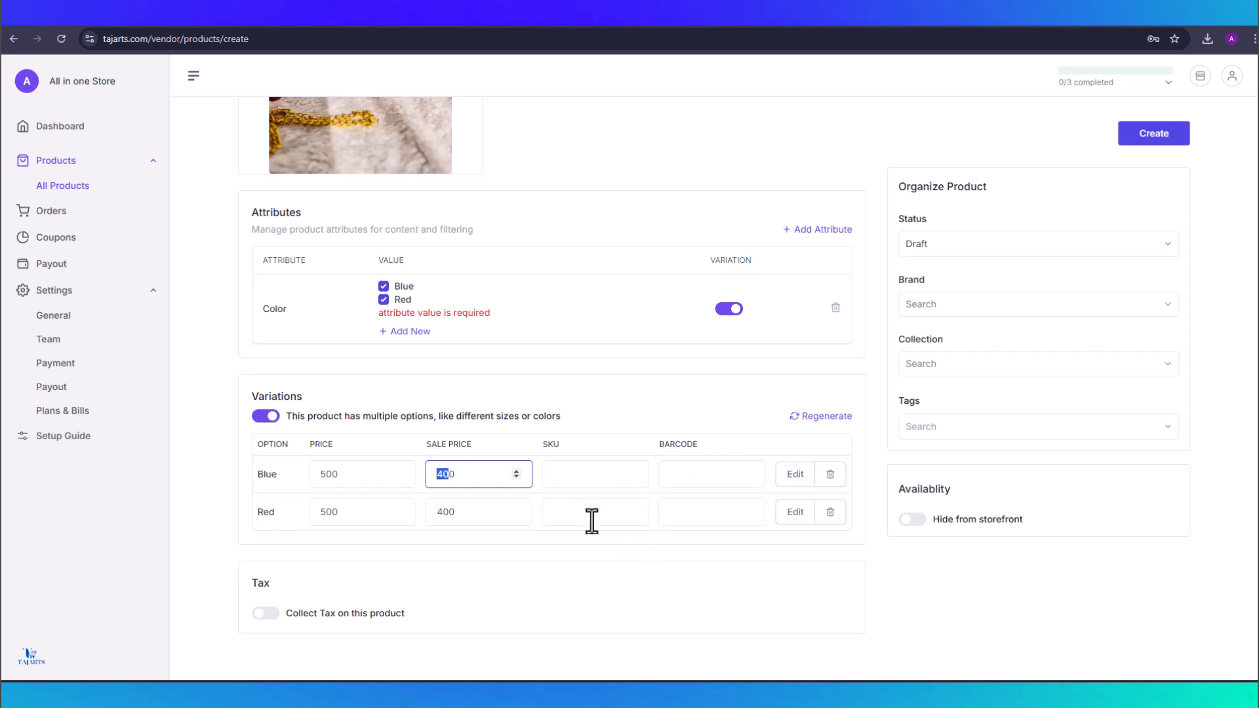
pyautogui.scroll(-1, 560, 584)
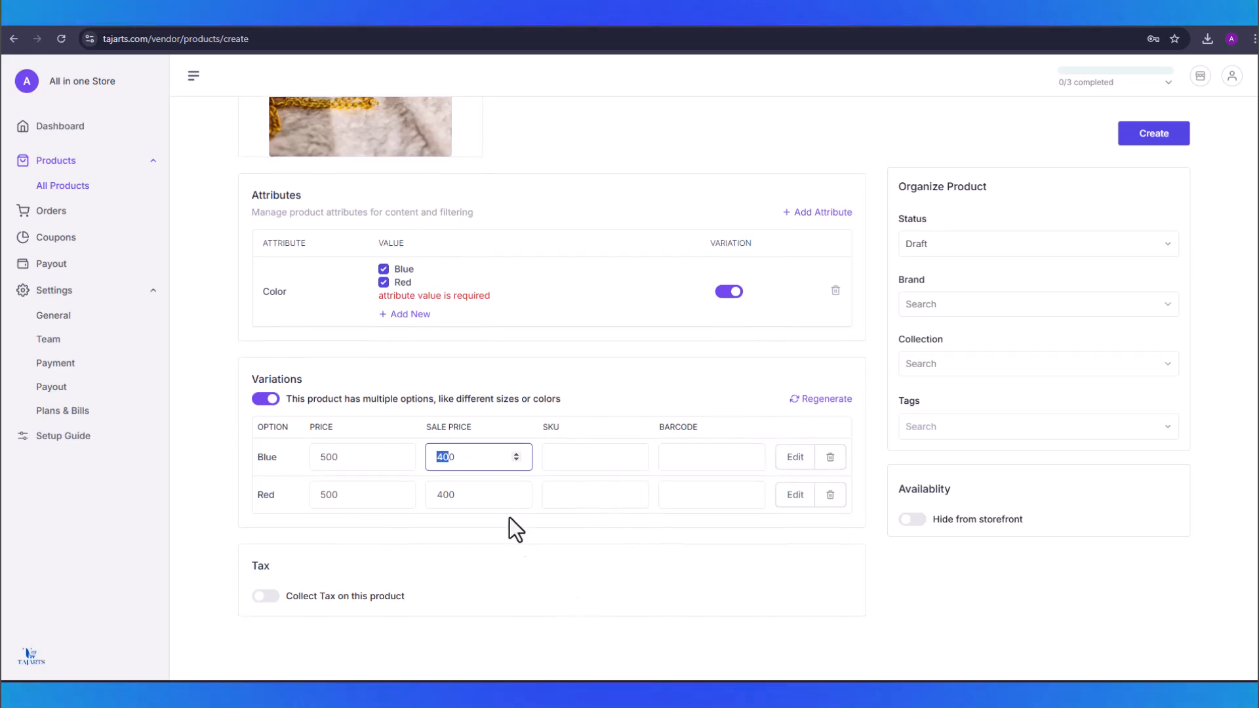
pyautogui.click(459, 372)
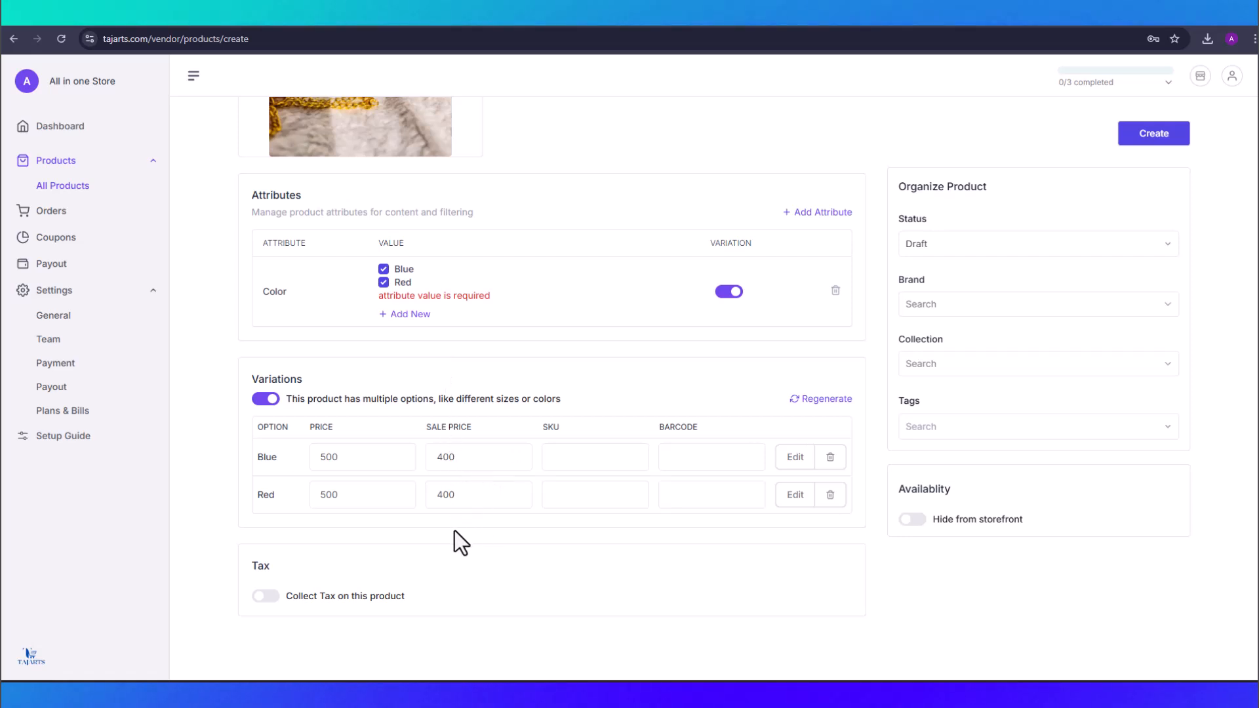
pyautogui.scroll(10, 454, 531)
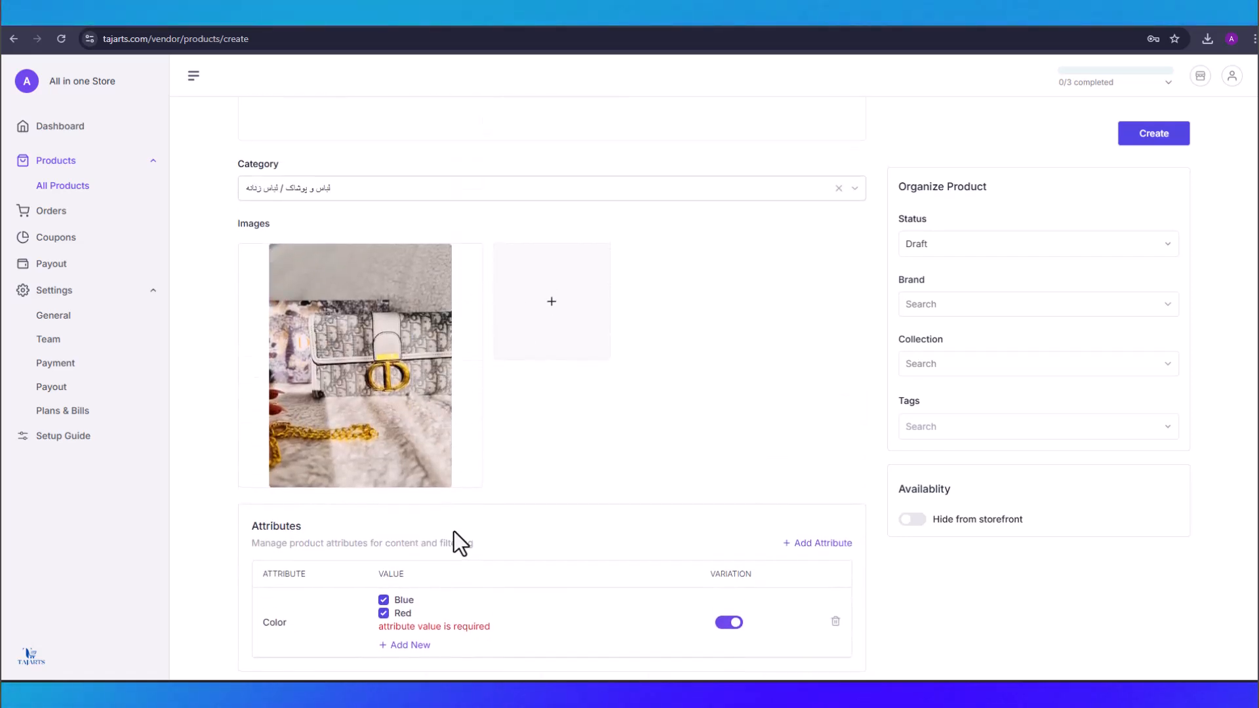
pyautogui.scroll(-8, 454, 531)
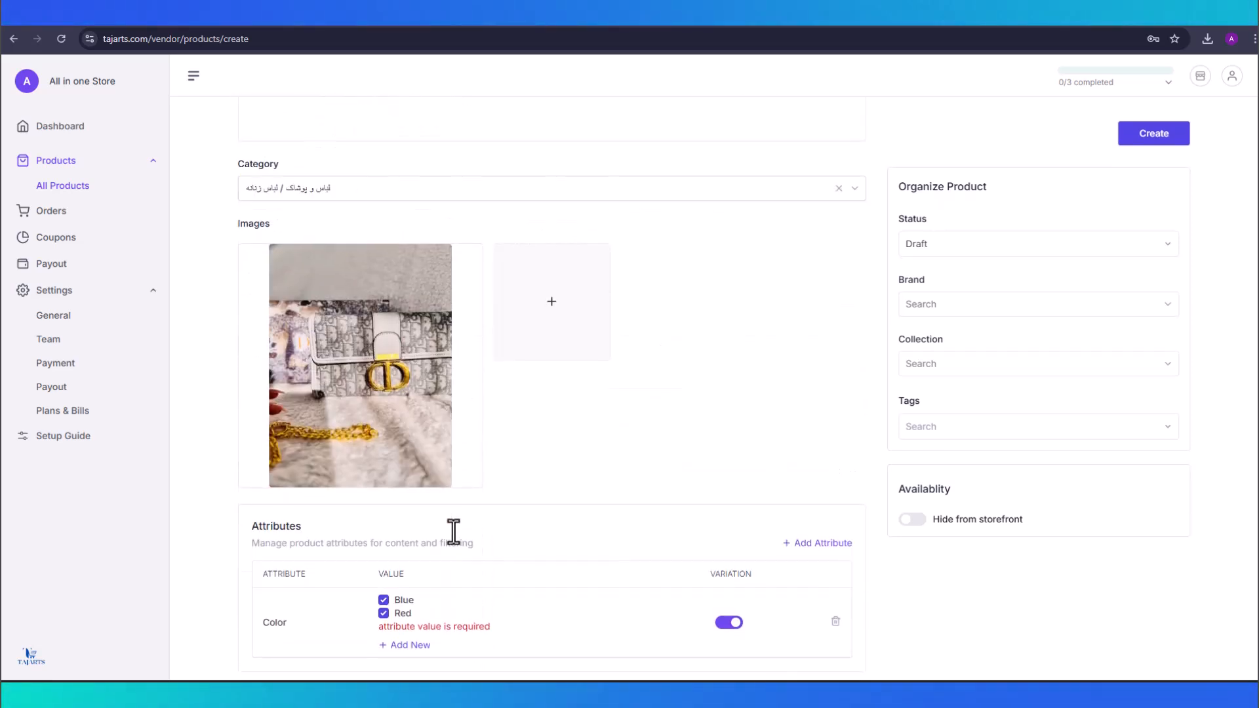
pyautogui.scroll(1, 451, 534)
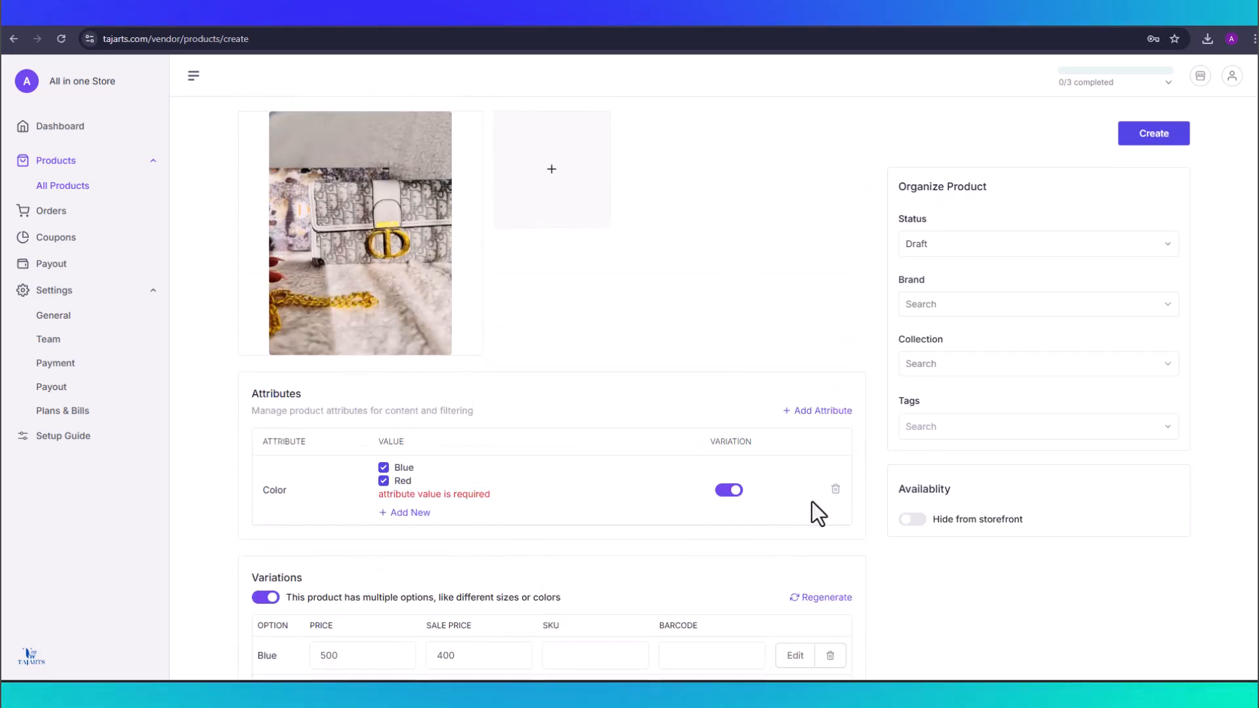
# Step: Delete the Color attribute with its Blue and Red variations, and turn off multiple options for the product
pyautogui.click(832, 493)
pyautogui.scroll(-2, 595, 558)
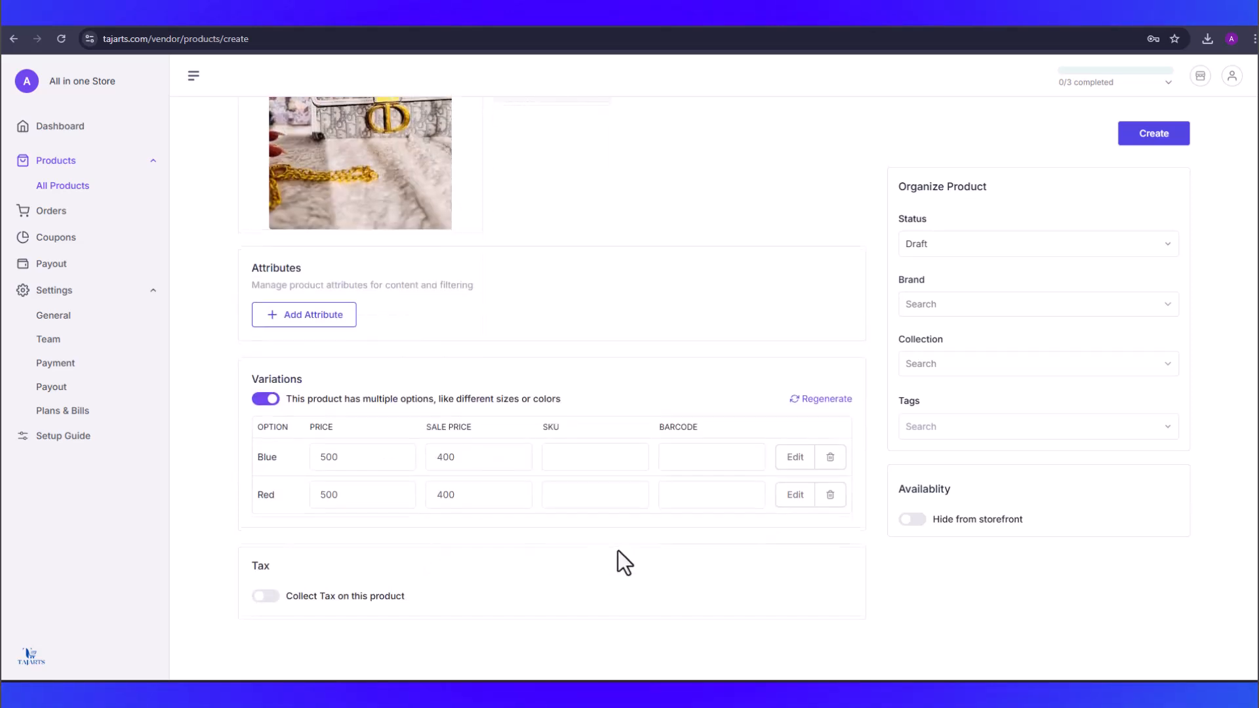
pyautogui.click(829, 457)
pyautogui.click(829, 495)
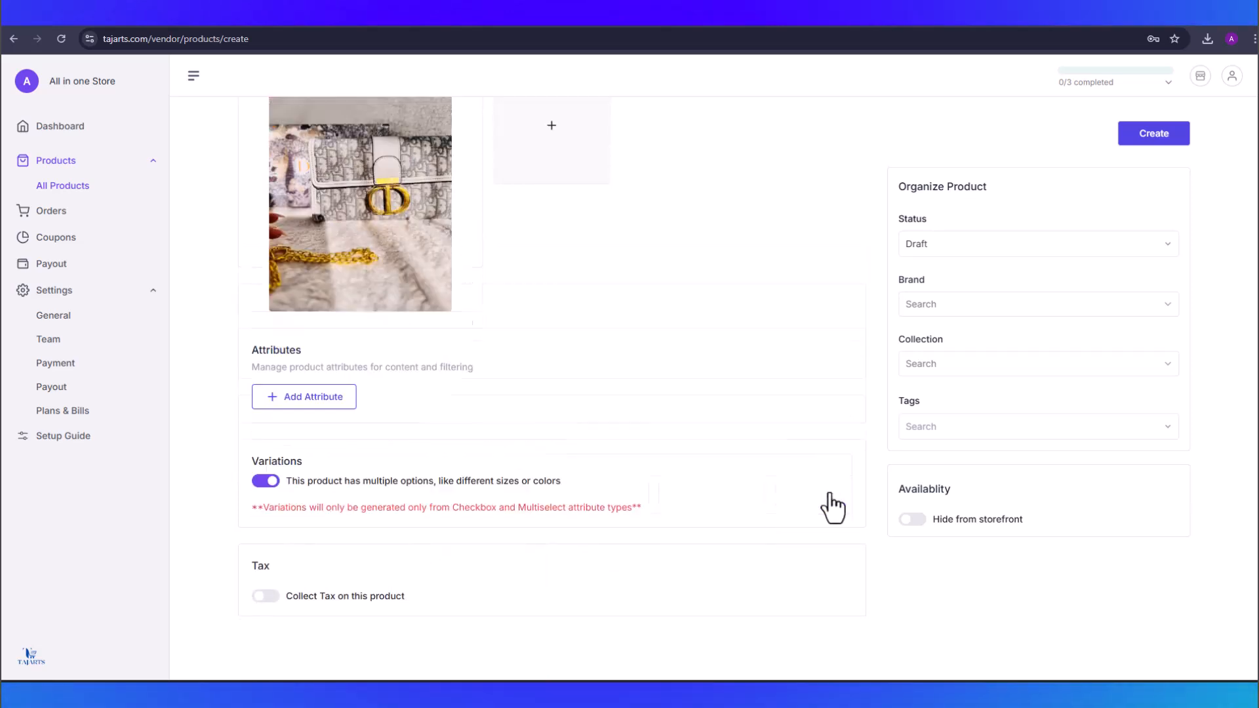
pyautogui.click(267, 482)
# Step: Clear the product's cost per item and its sale price
pyautogui.scroll(-4, 343, 499)
pyautogui.click(292, 332)
pyautogui.moveTo(292, 331); pyautogui.dragTo(252, 330)
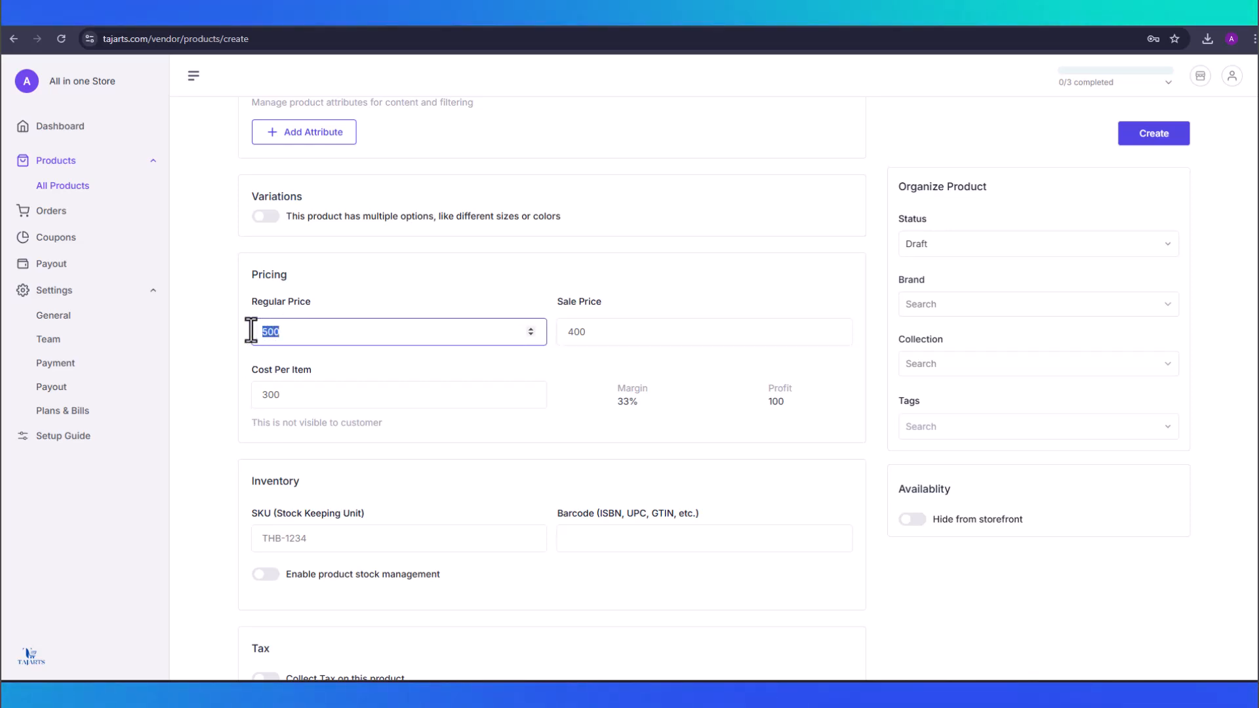
pyautogui.scroll(-1, 315, 430)
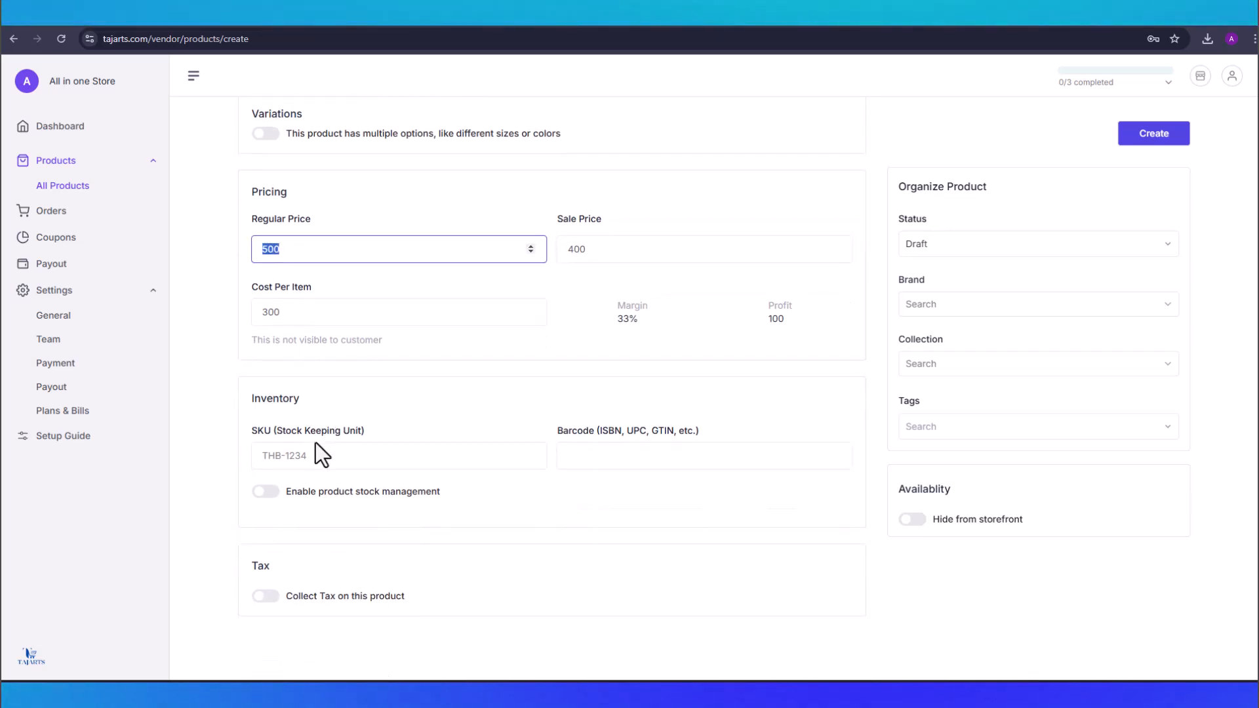
pyautogui.click(269, 310)
pyautogui.doubleClick(266, 312)
pyautogui.press('BackSpace')
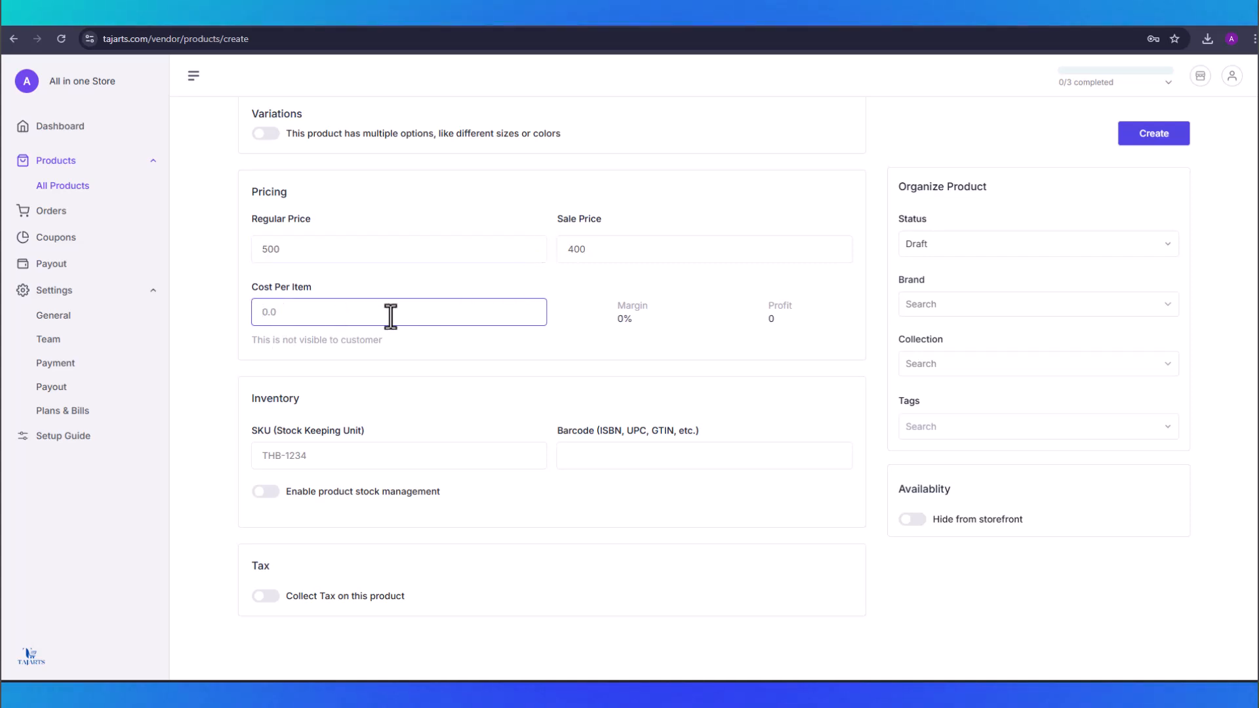
pyautogui.doubleClick(558, 250)
pyautogui.press('BackSpace')
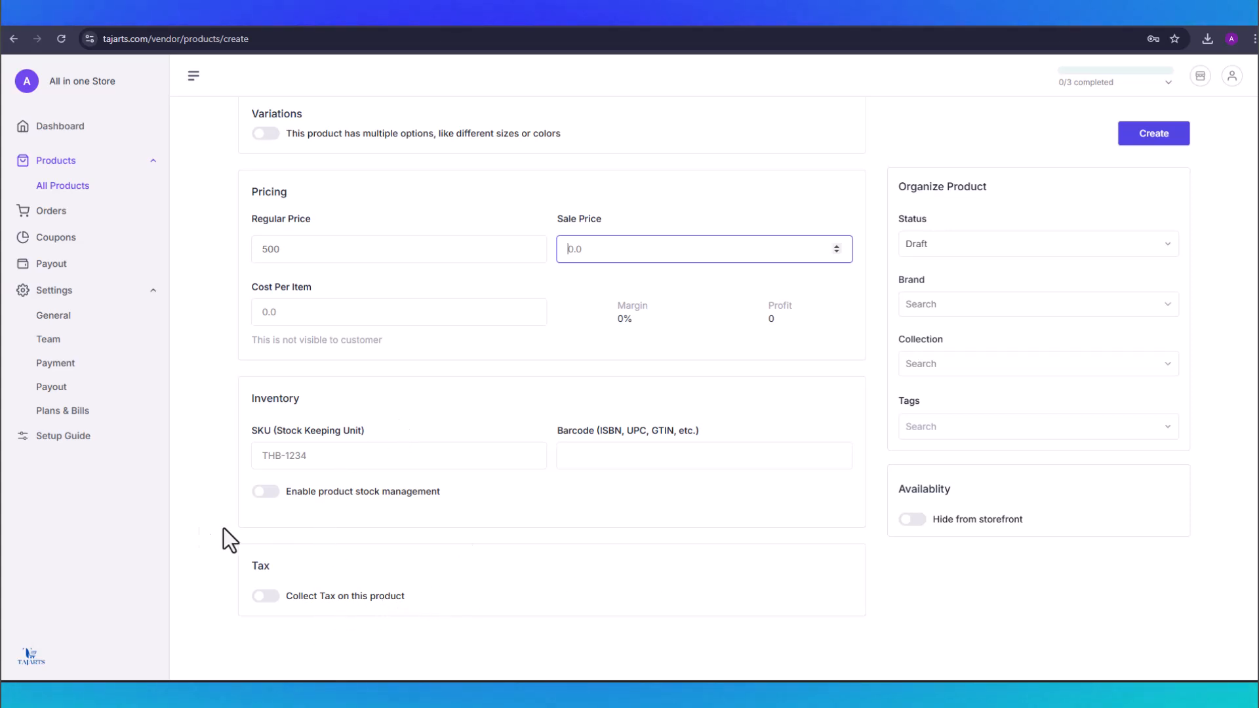
# Step: Enable product stock management and set the stock quantity to 100
pyautogui.click(263, 493)
pyautogui.scroll(-2, 333, 585)
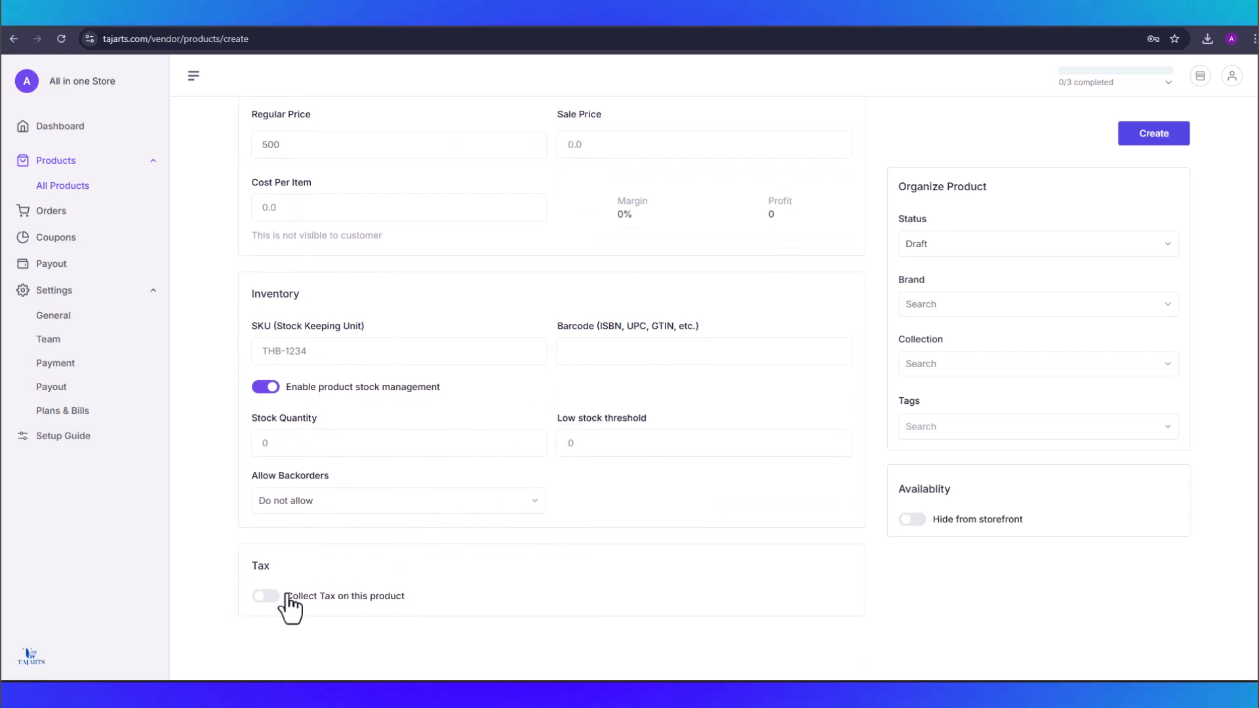
pyautogui.click(256, 443)
pyautogui.write('100')
# Step: Set the product's status to Published and its brand to Zara, and open the tag choices
pyautogui.scroll(8, 450, 525)
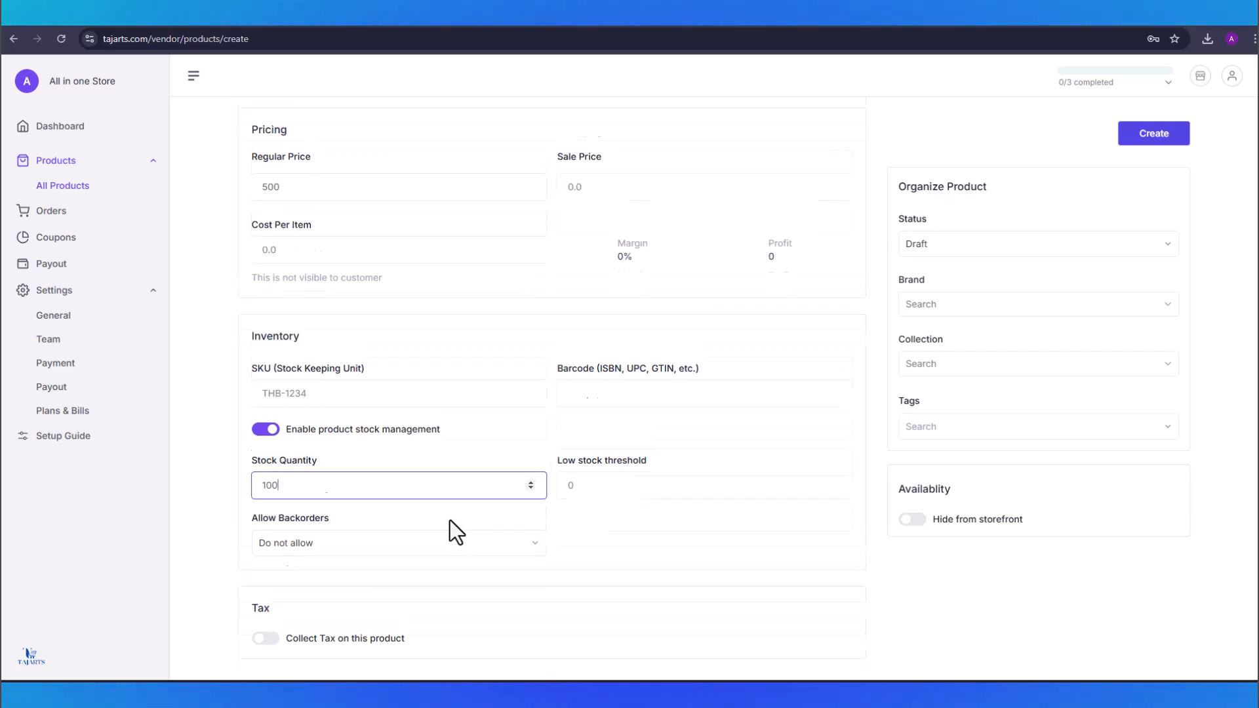
pyautogui.click(917, 246)
pyautogui.click(923, 300)
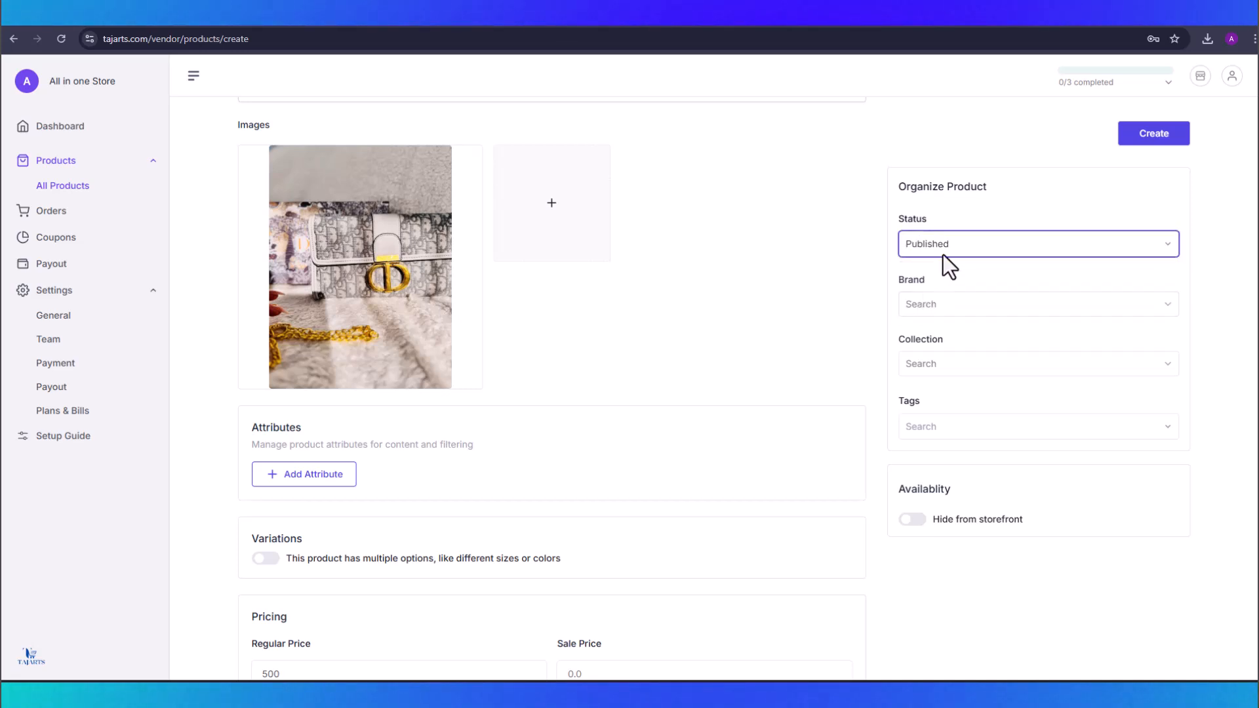
pyautogui.click(947, 305)
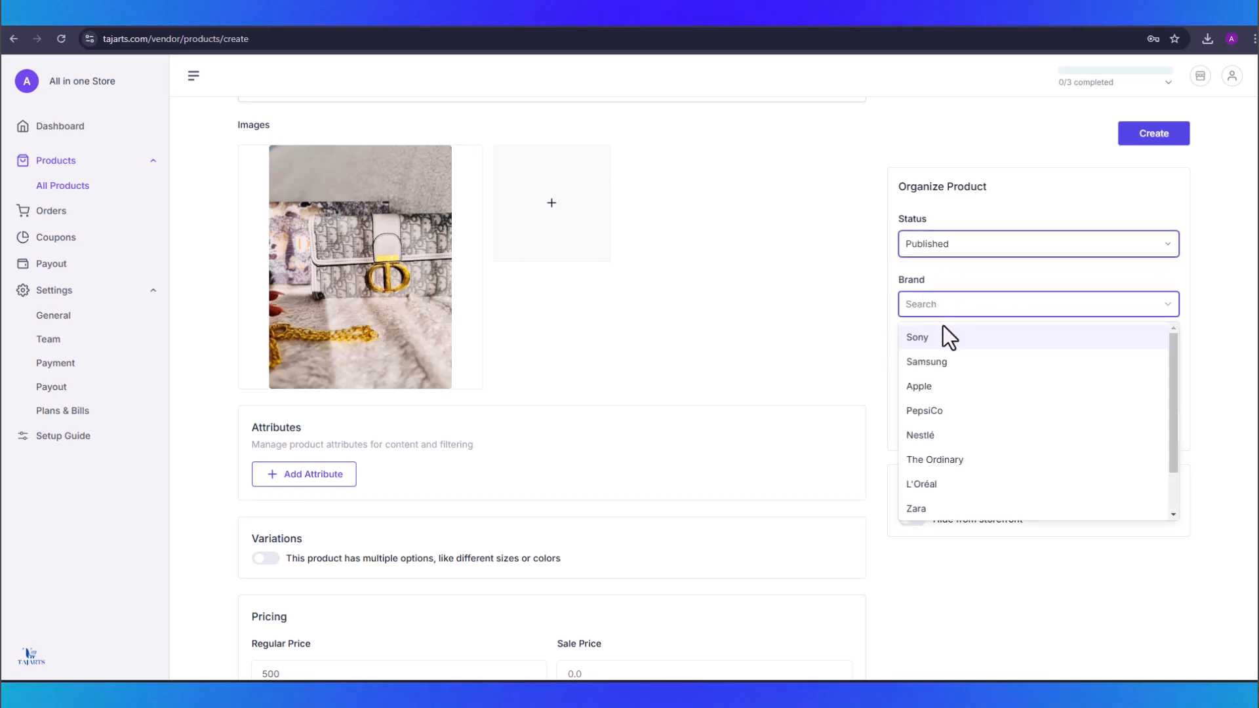
pyautogui.click(917, 510)
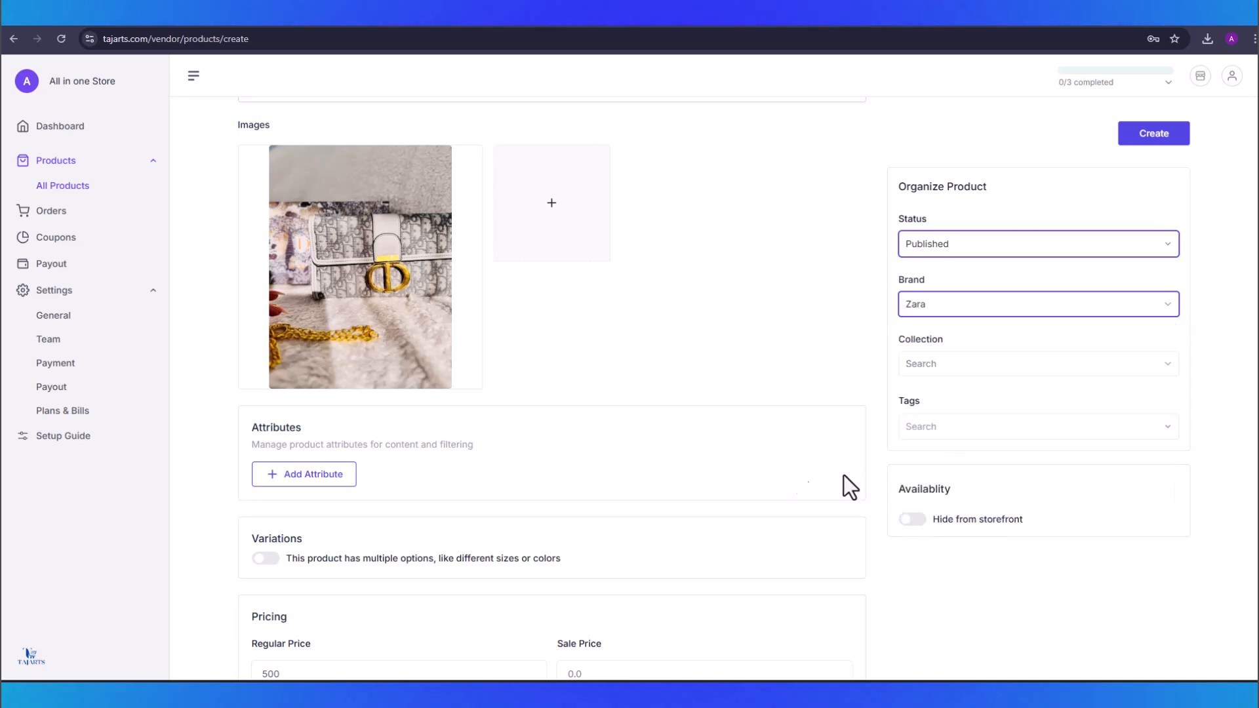
pyautogui.click(953, 428)
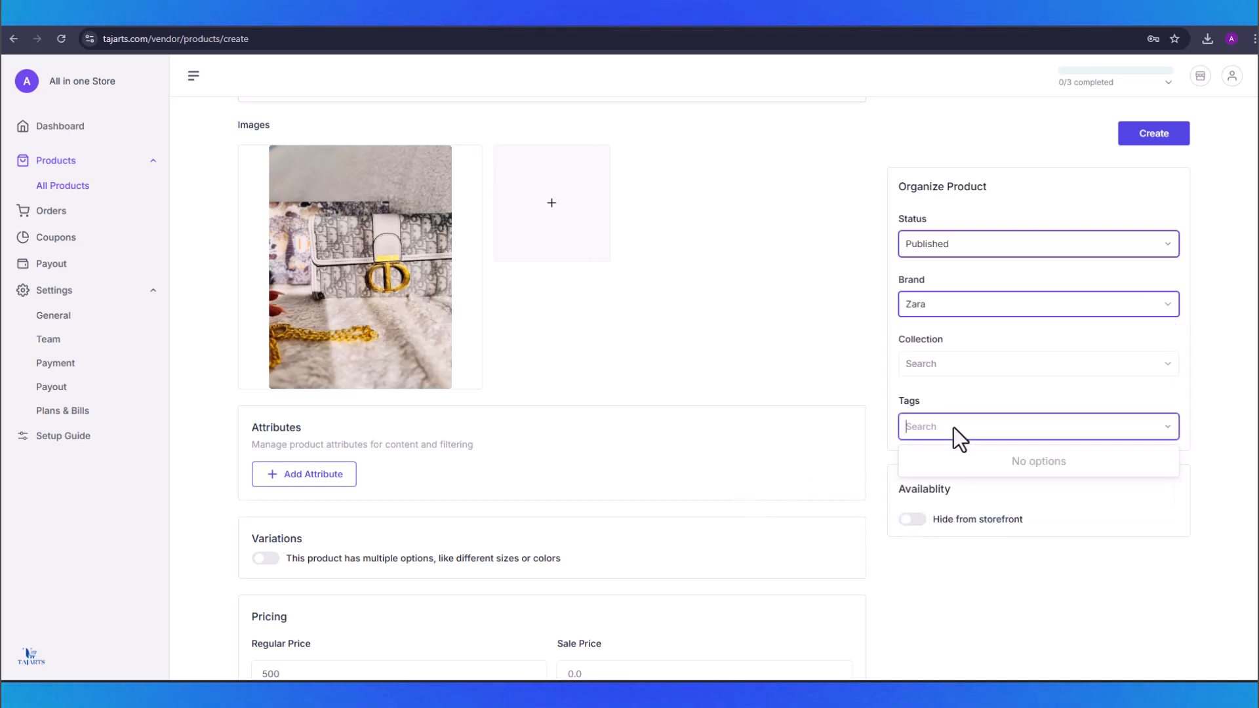
# Step: Add the new tag "دستکول" to the product, review the form's entries and create the product
pyautogui.write('دستکول')
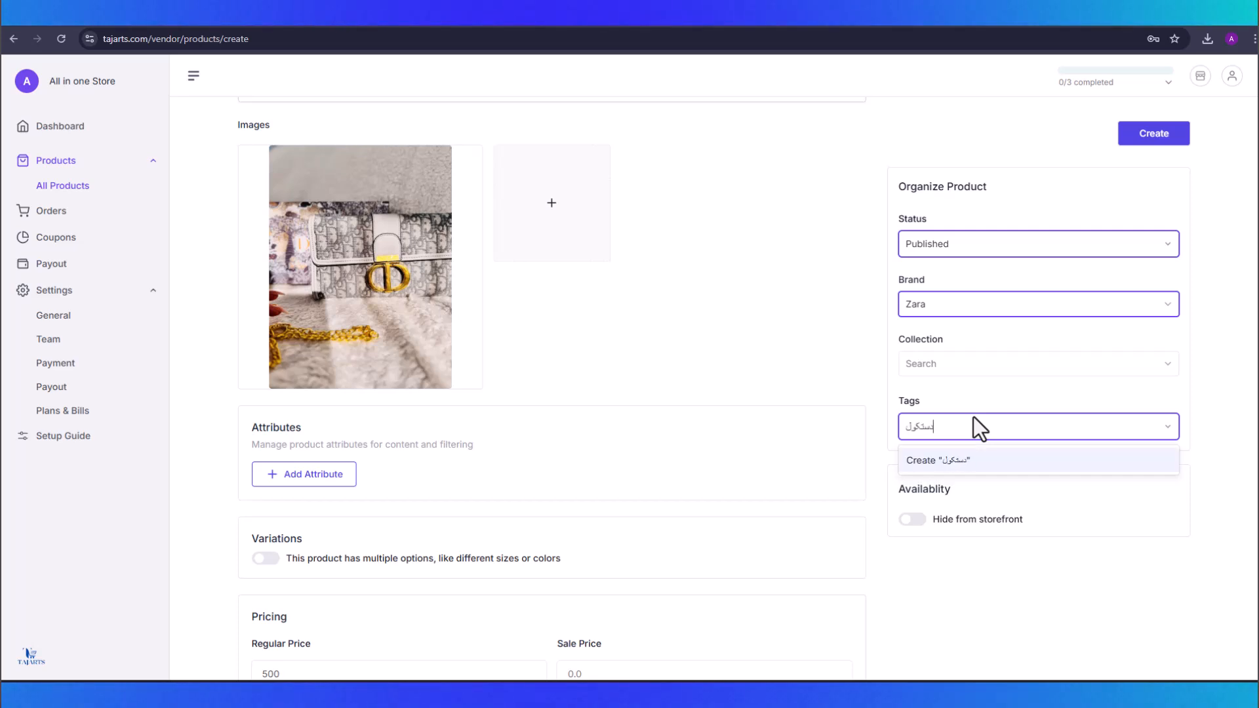
pyautogui.press('Return')
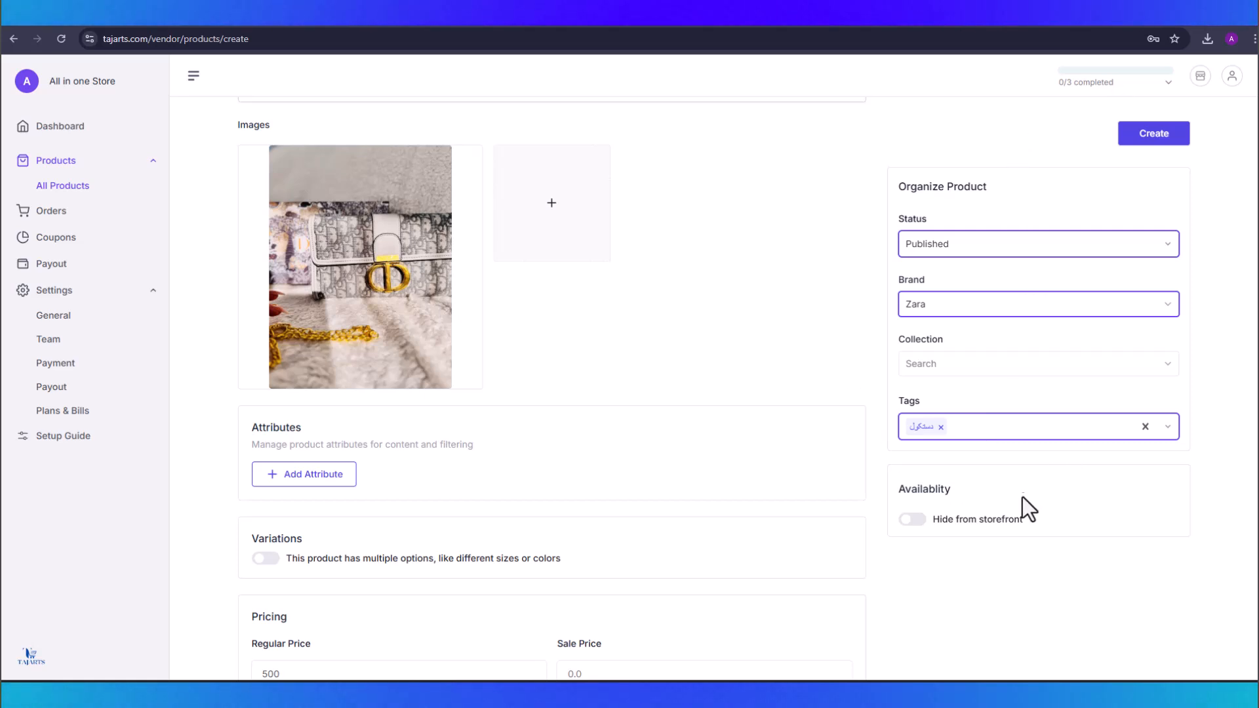
pyautogui.scroll(-3, 1022, 493)
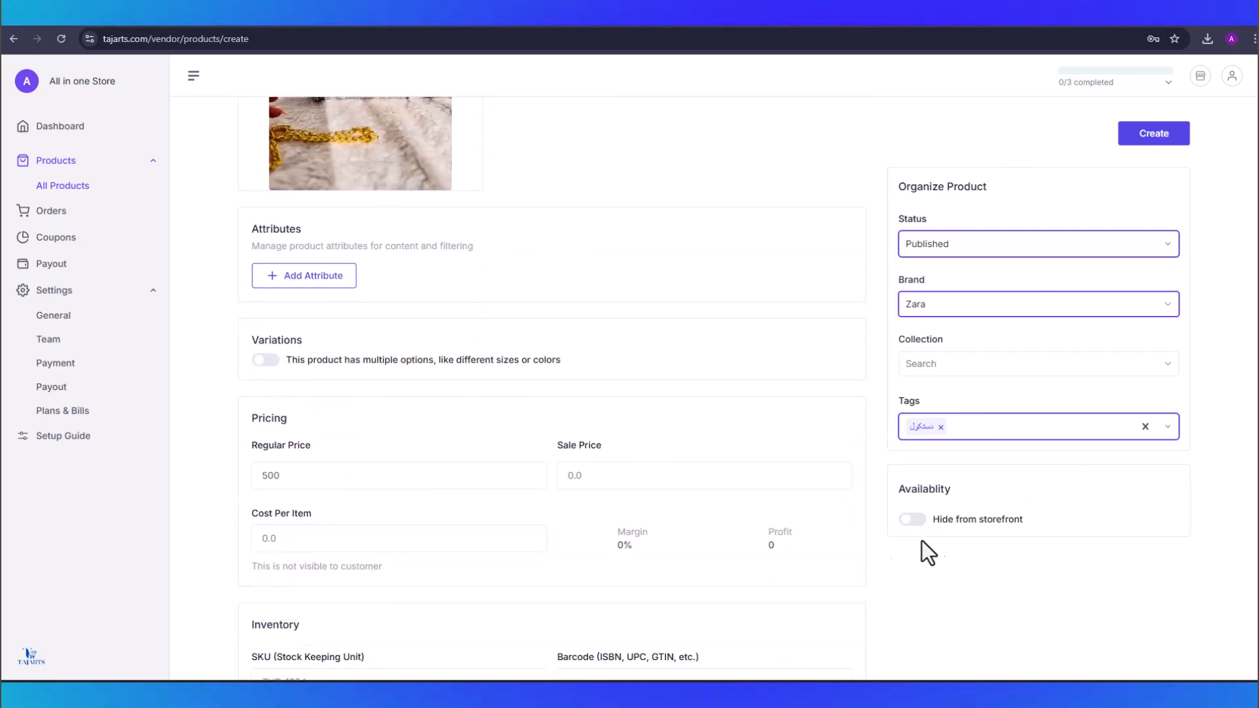
pyautogui.scroll(-2, 797, 535)
pyautogui.scroll(1, 796, 535)
pyautogui.scroll(10, 797, 534)
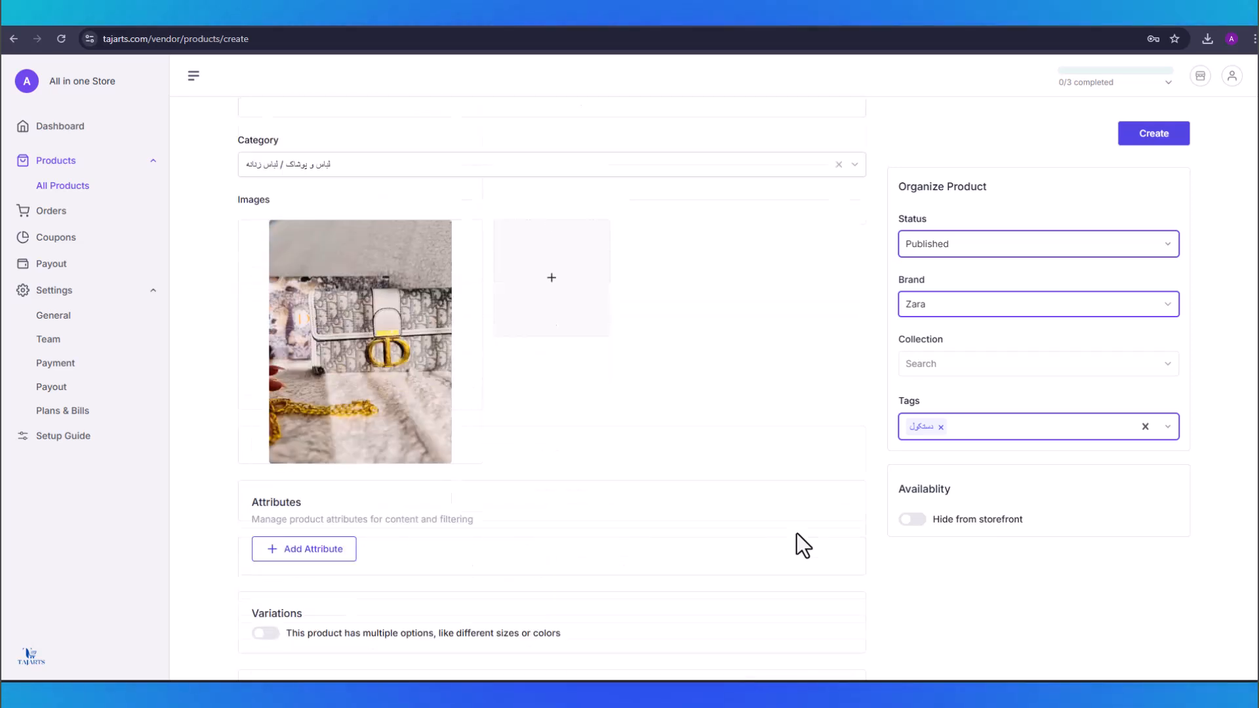
pyautogui.click(1149, 136)
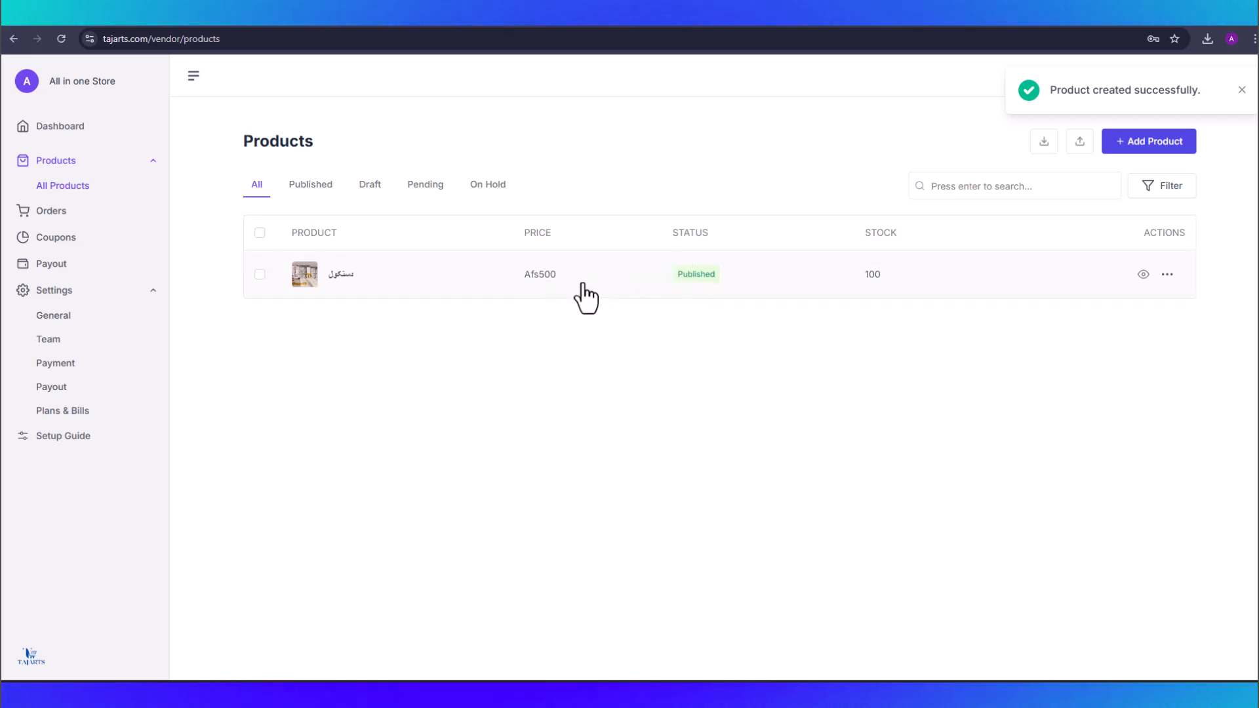
# Step: Open the vendor's public storefront and examine its reviews and the listing of the new handbag product
pyautogui.click(1211, 83)
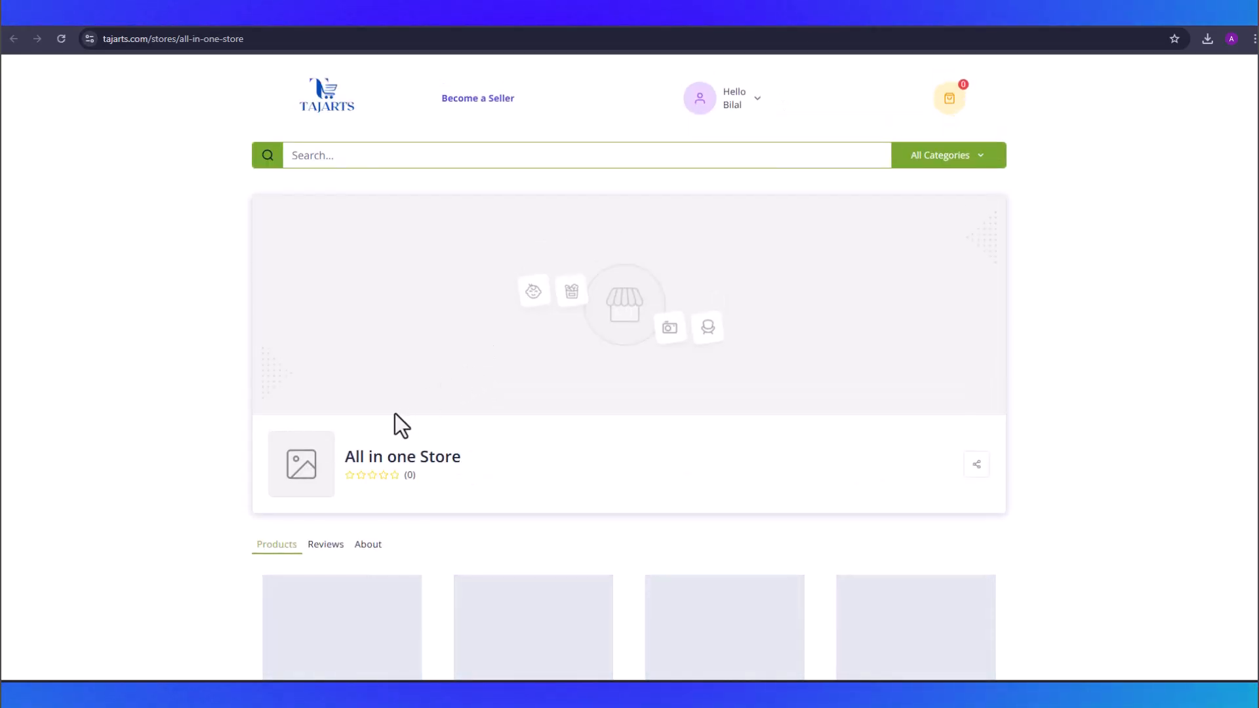
pyautogui.scroll(-4, 374, 482)
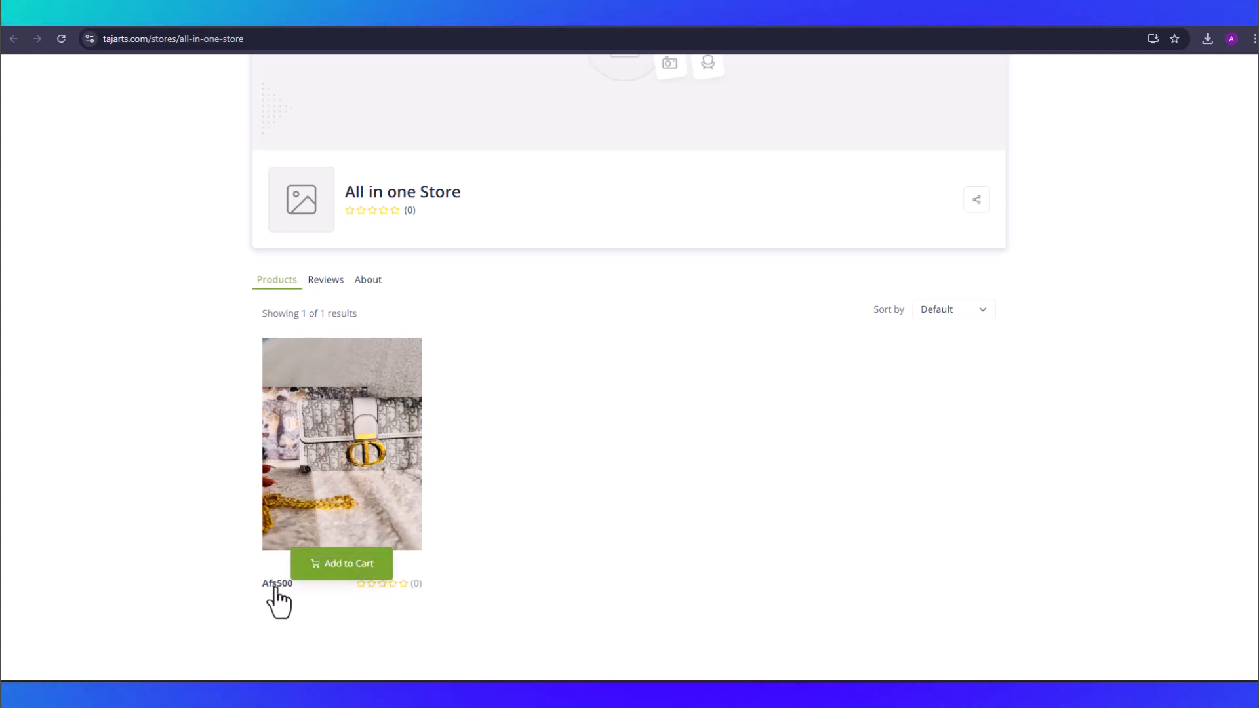
pyautogui.click(328, 282)
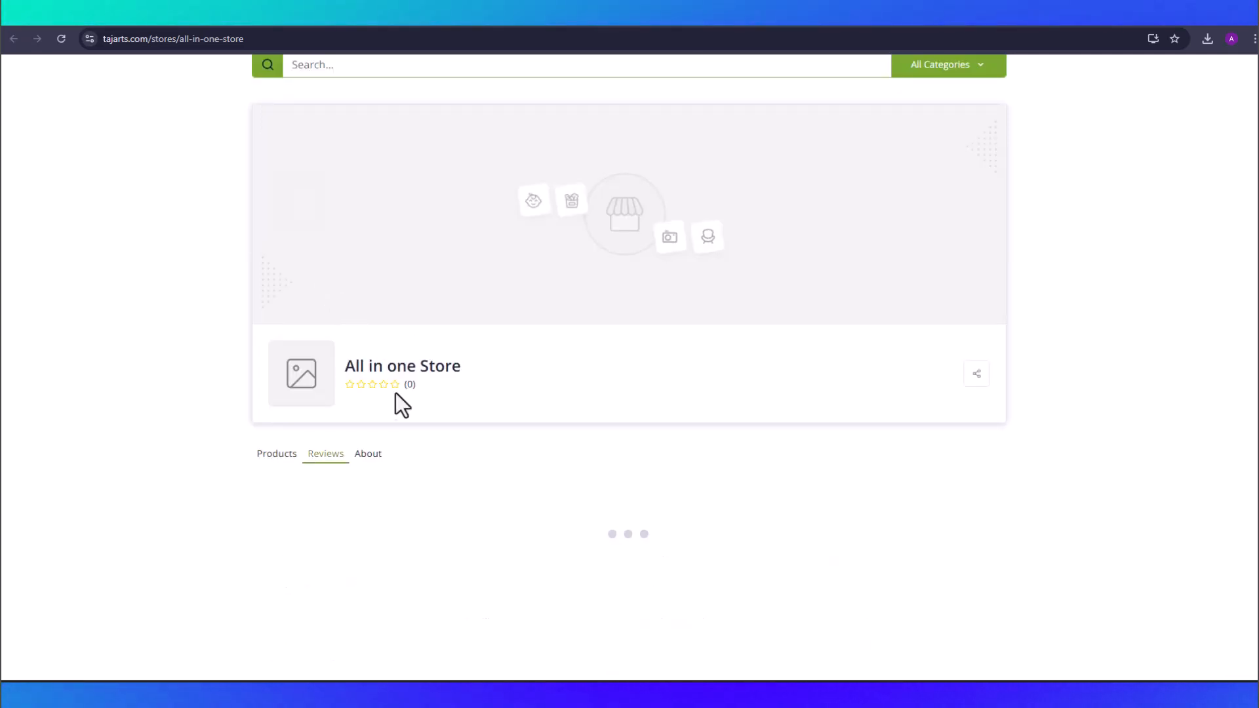
pyautogui.click(273, 404)
pyautogui.scroll(-4, 360, 436)
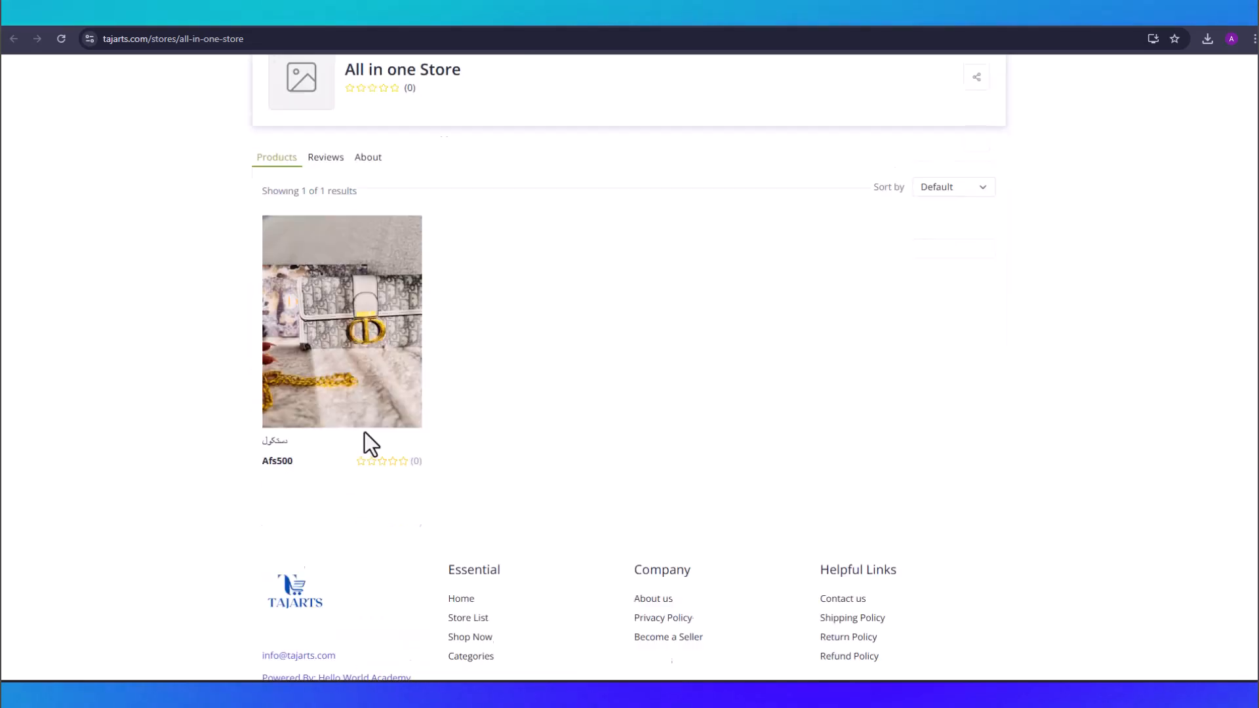
pyautogui.scroll(5, 407, 385)
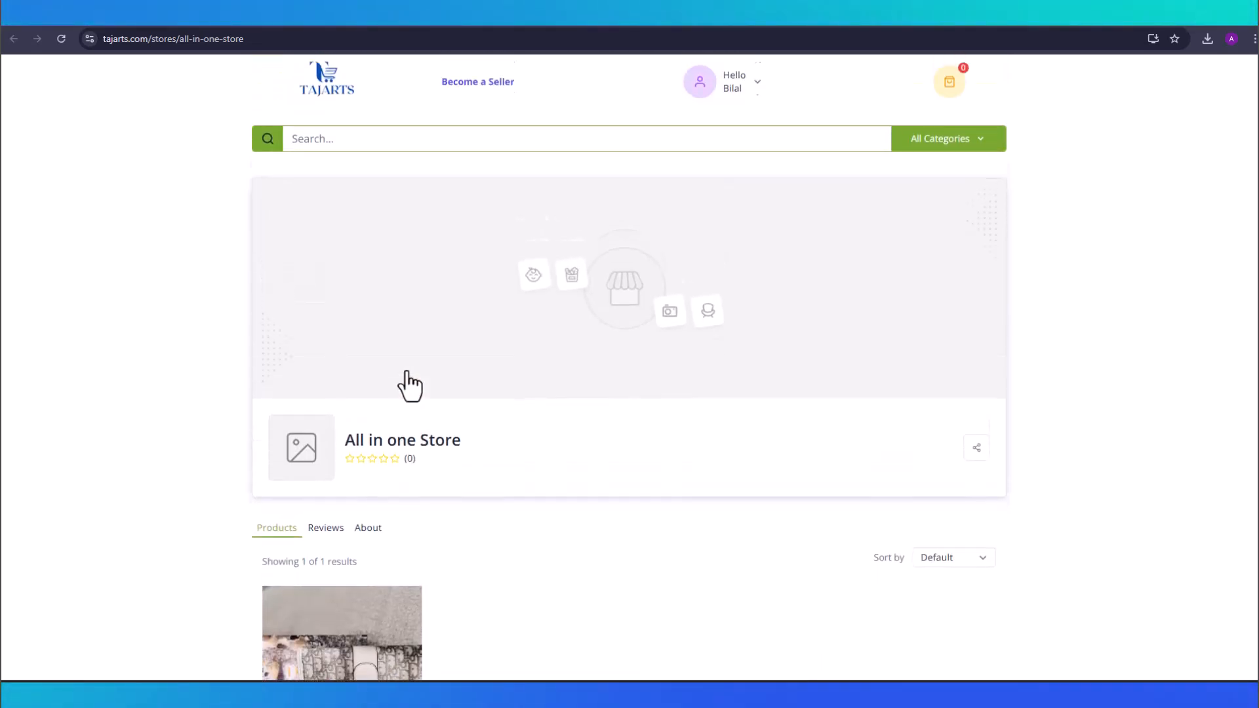